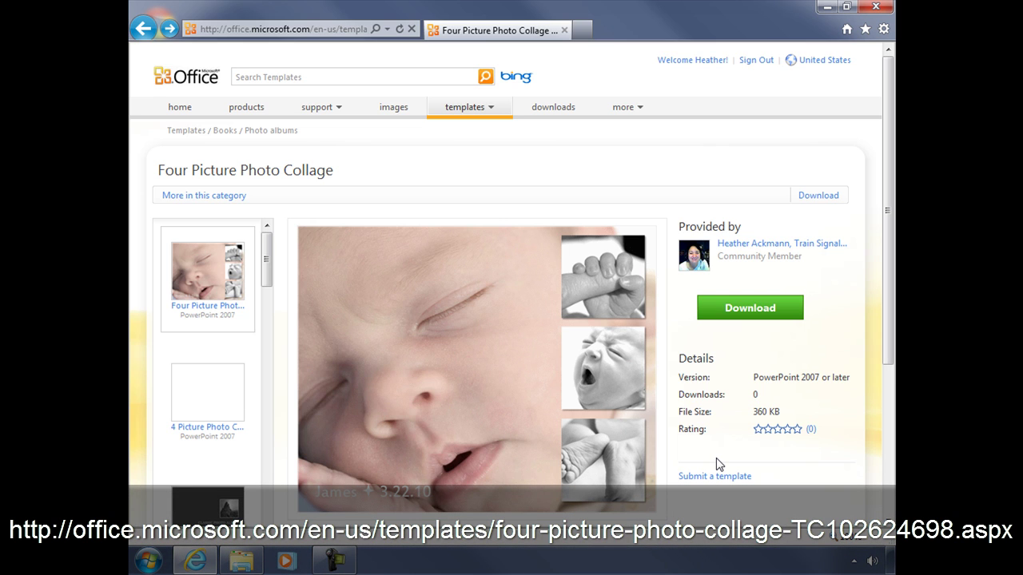
Start the collage template download, allow the site's blocked pop-up once, and close the notification bar
click(258, 30)
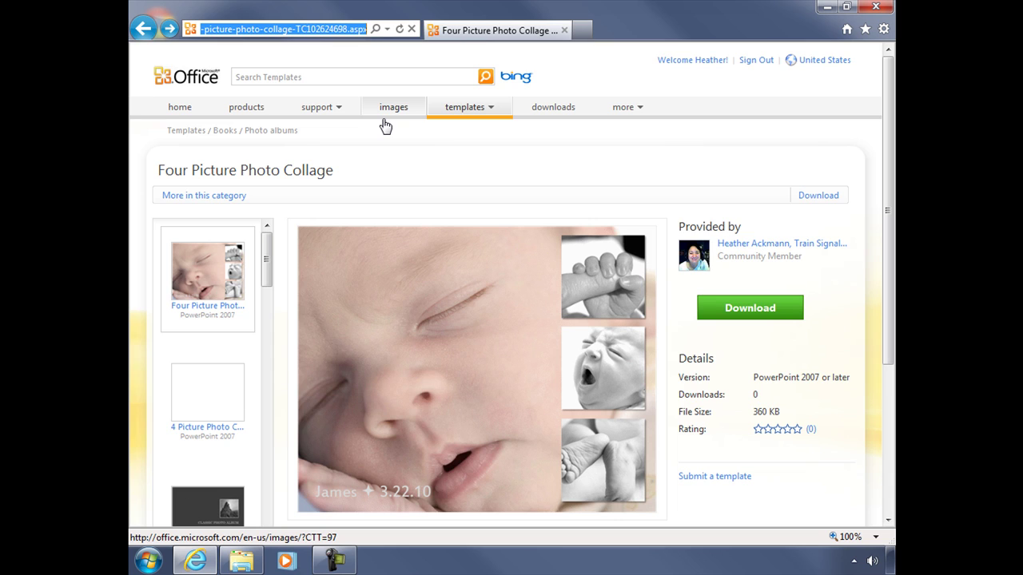
click(785, 313)
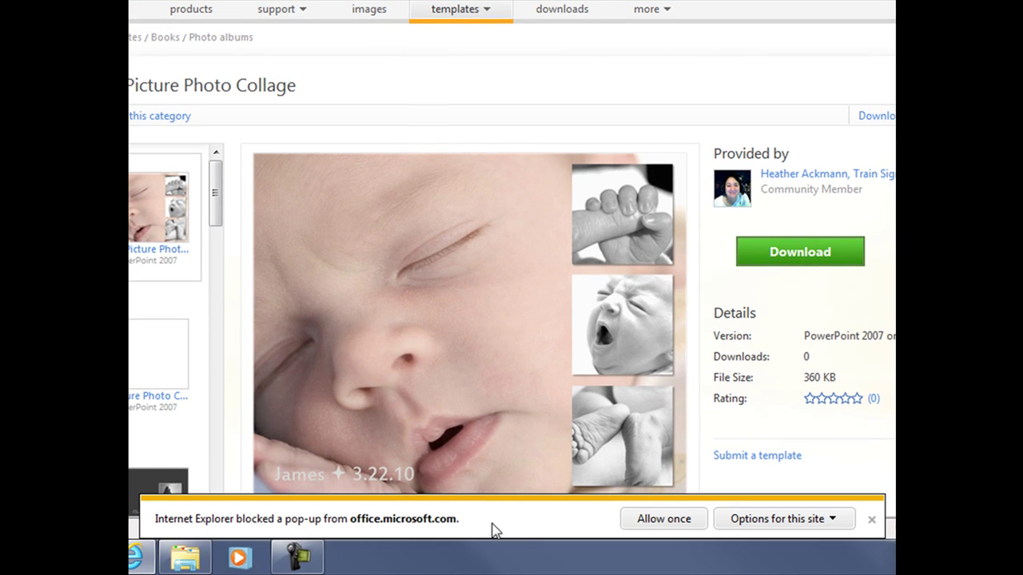
click(645, 521)
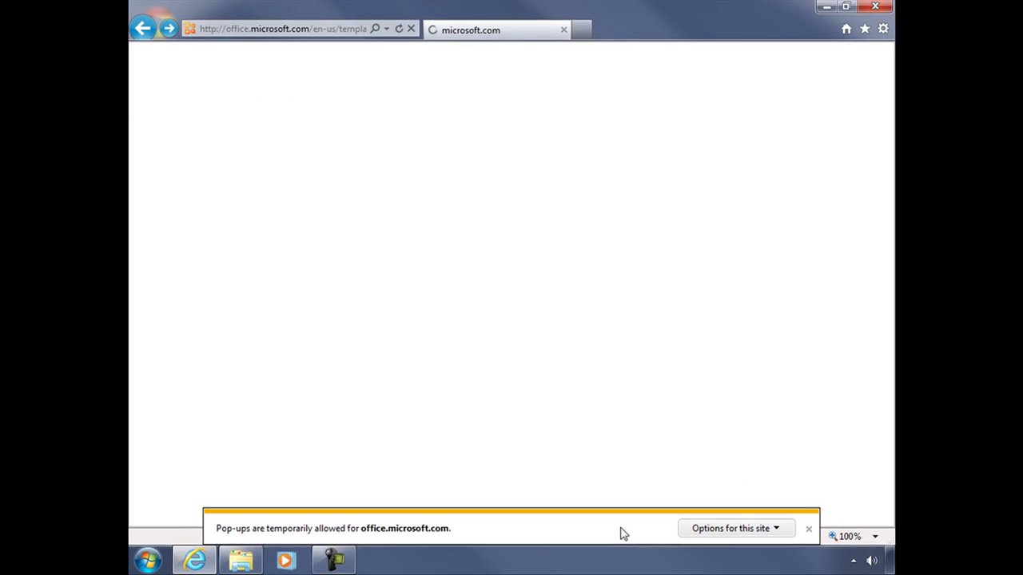
click(808, 531)
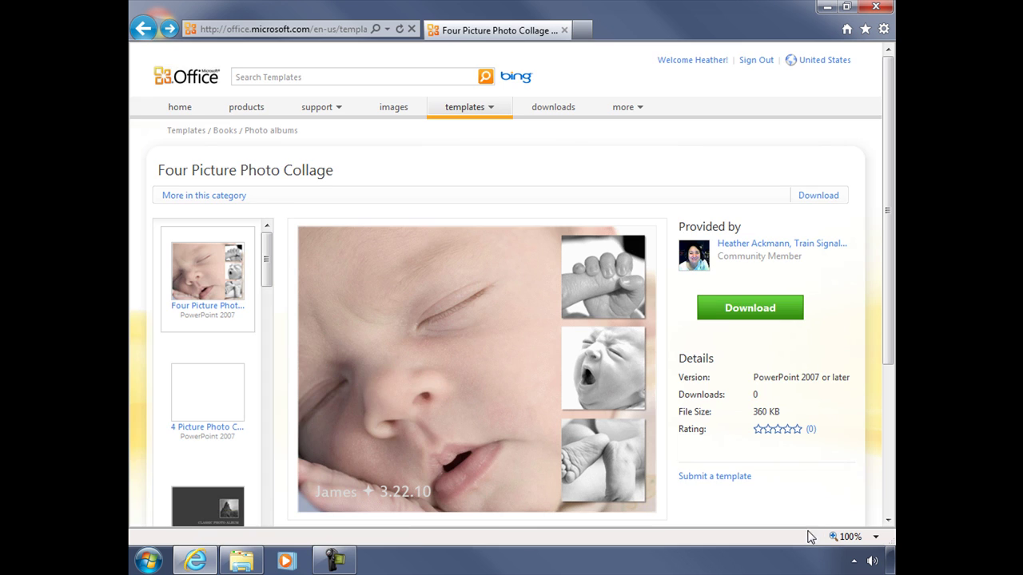
Download the Four Picture Photo Collage template, selecting its file name in Save As, and open it
click(739, 310)
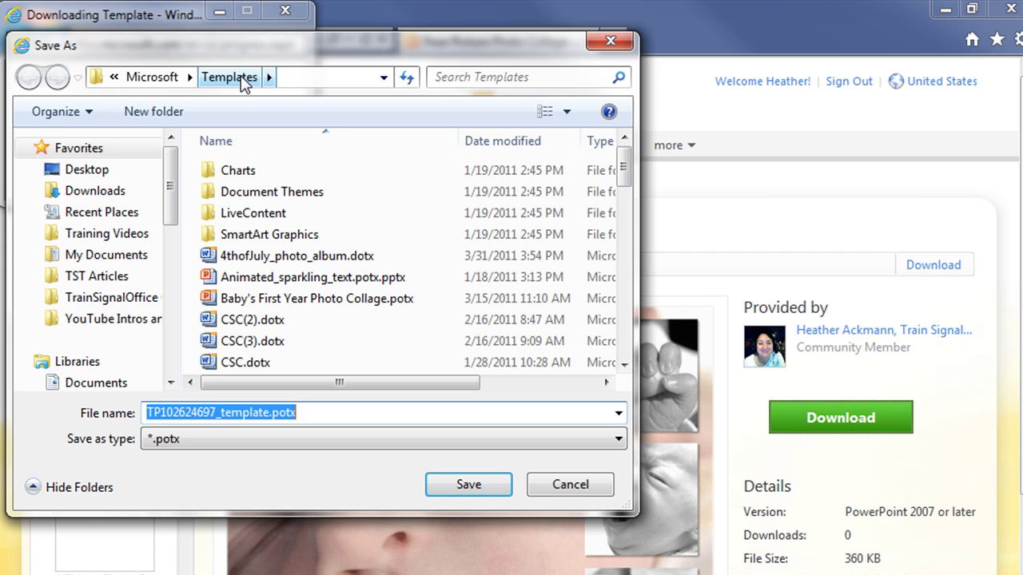
click(278, 419)
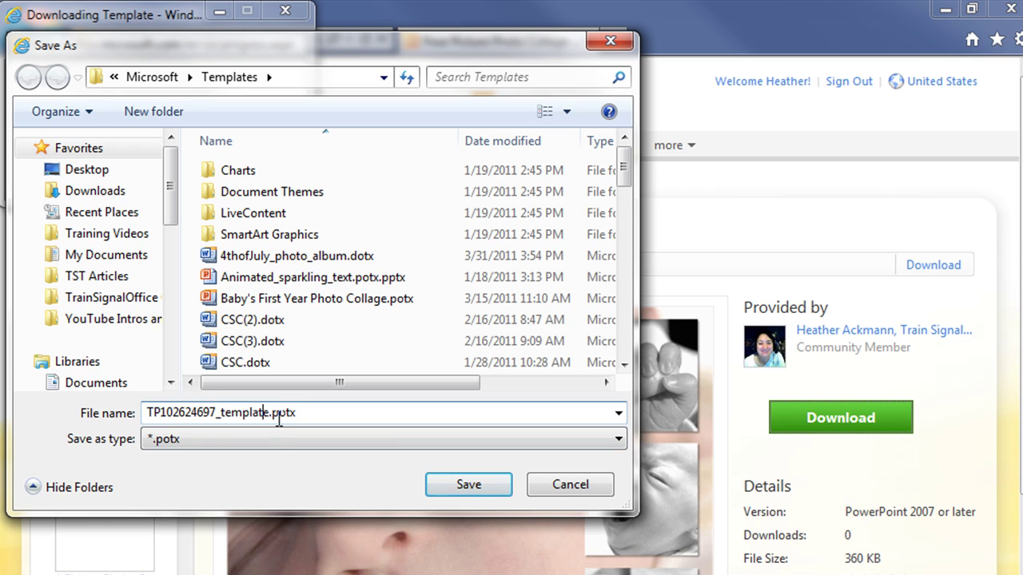
drag(270, 413, 145, 415)
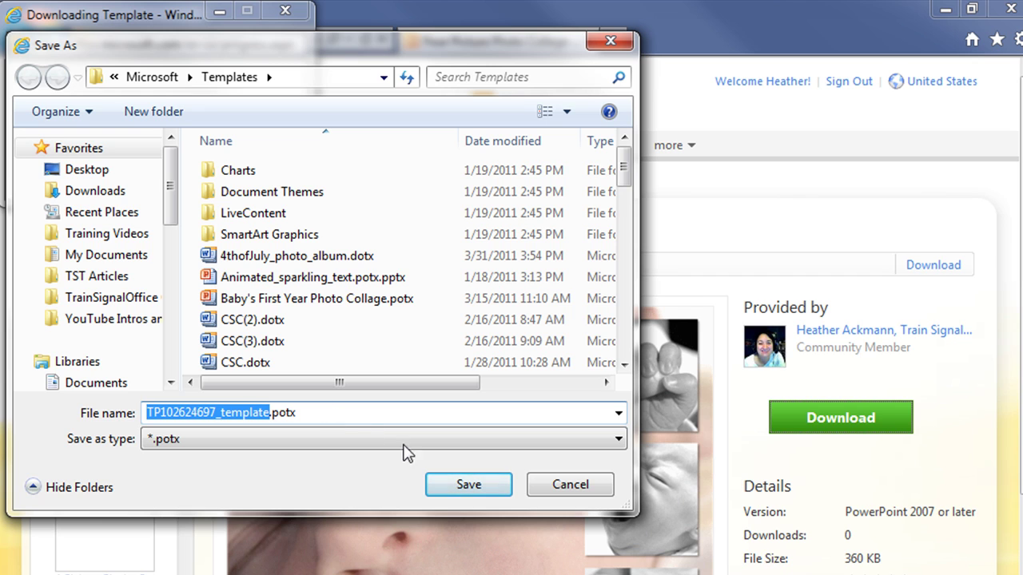
click(468, 484)
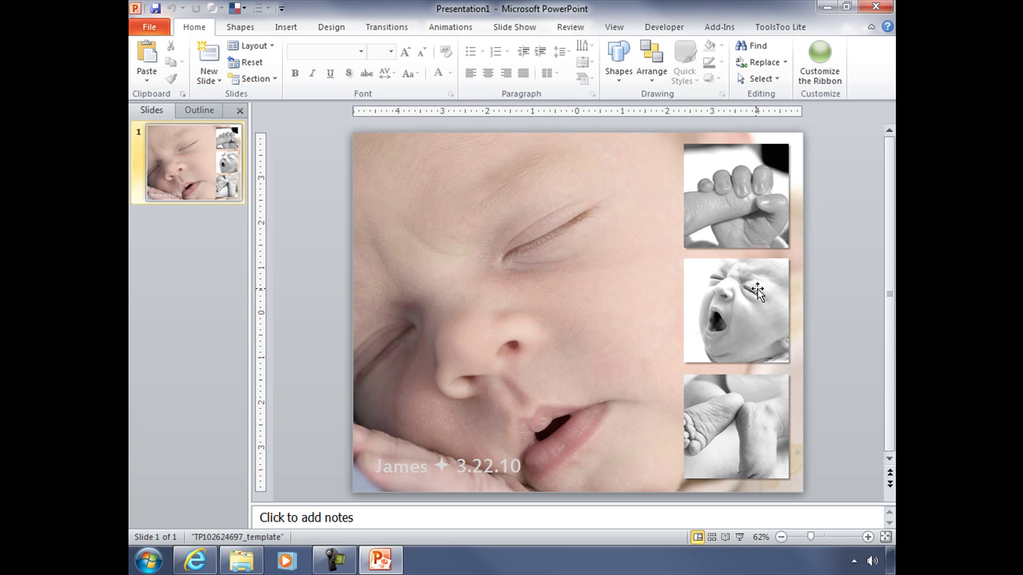
Delete the sample collage slide and add a new slide with the Squares Sidebar layout
click(198, 164)
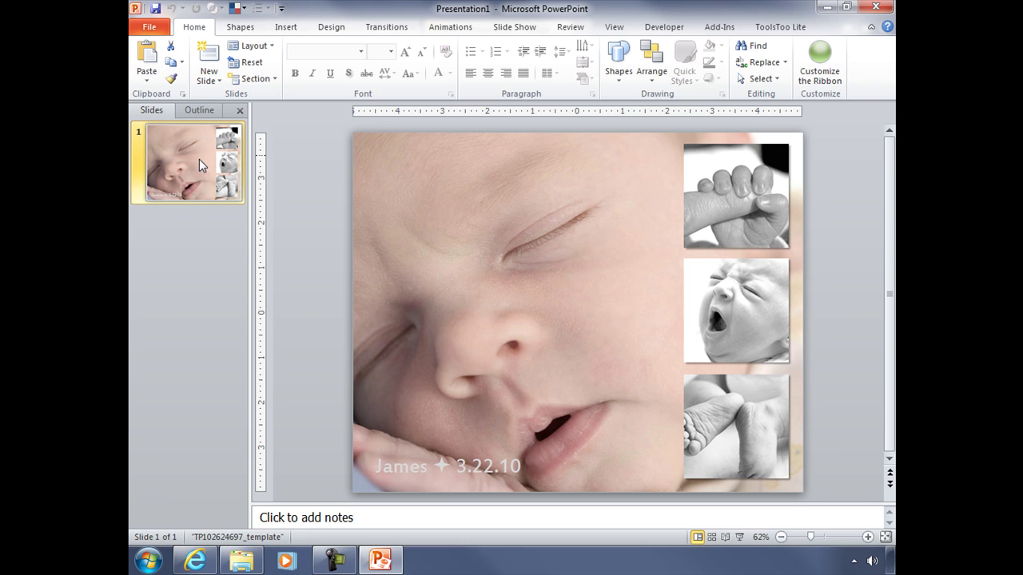
key(Delete)
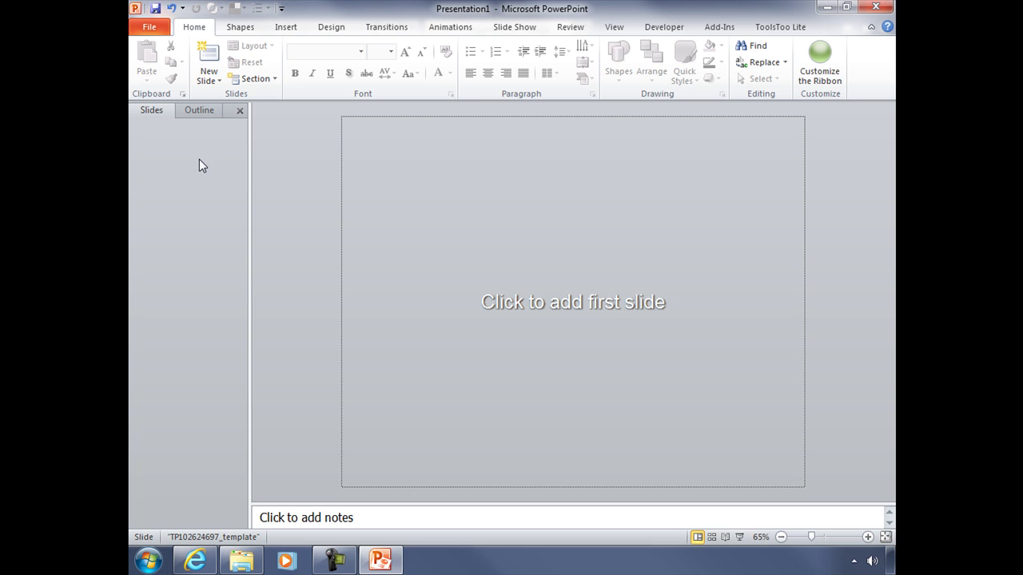
click(213, 80)
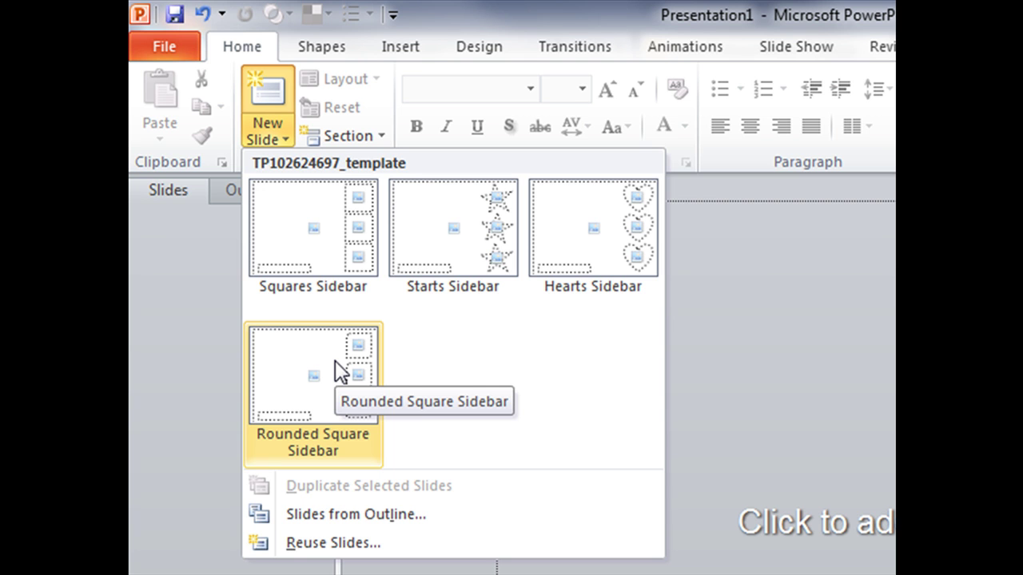
click(312, 217)
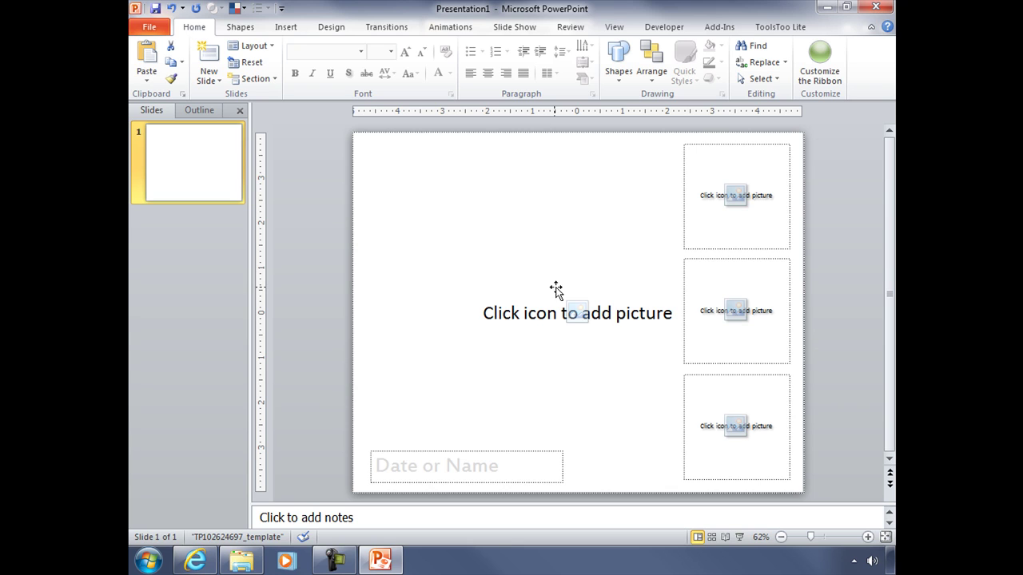
Enable 'Do not compress images in file' in PowerPoint's Advanced options
click(149, 29)
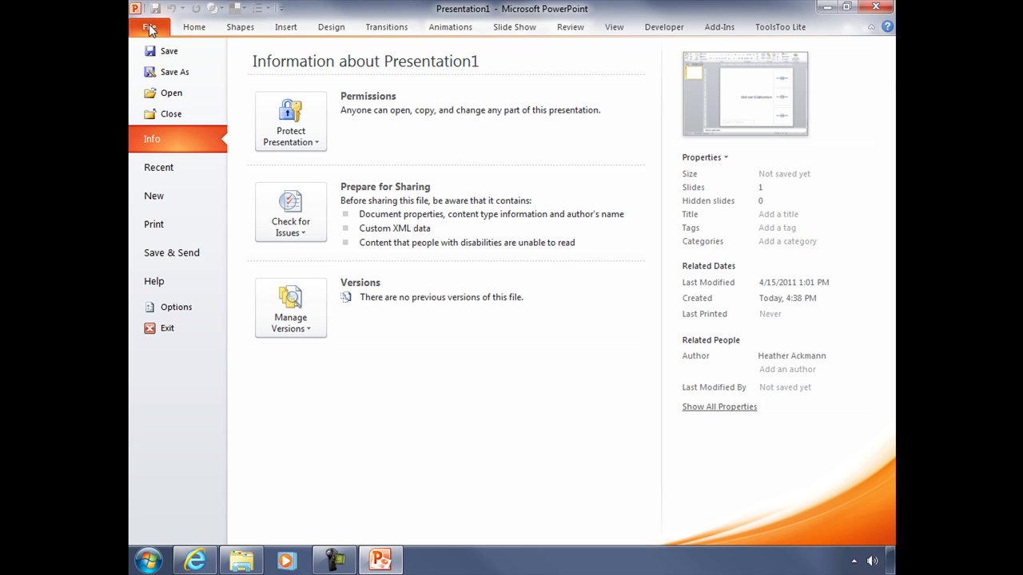
click(187, 307)
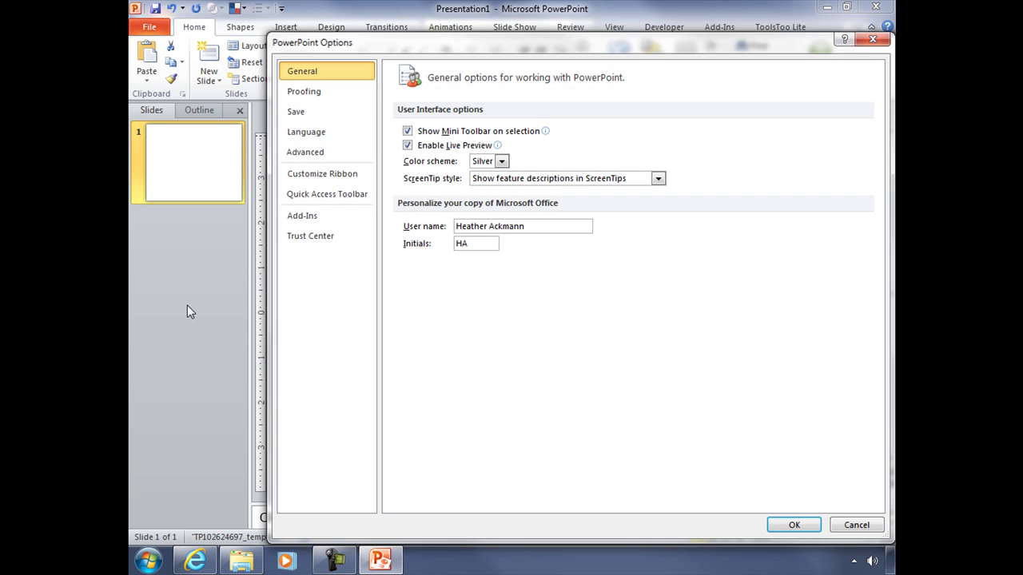
click(312, 158)
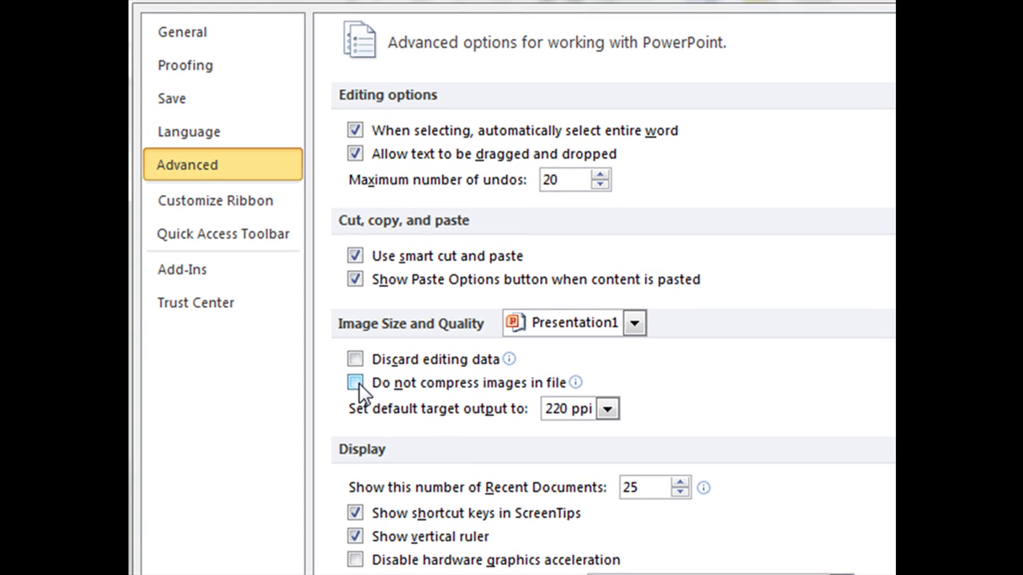
click(357, 384)
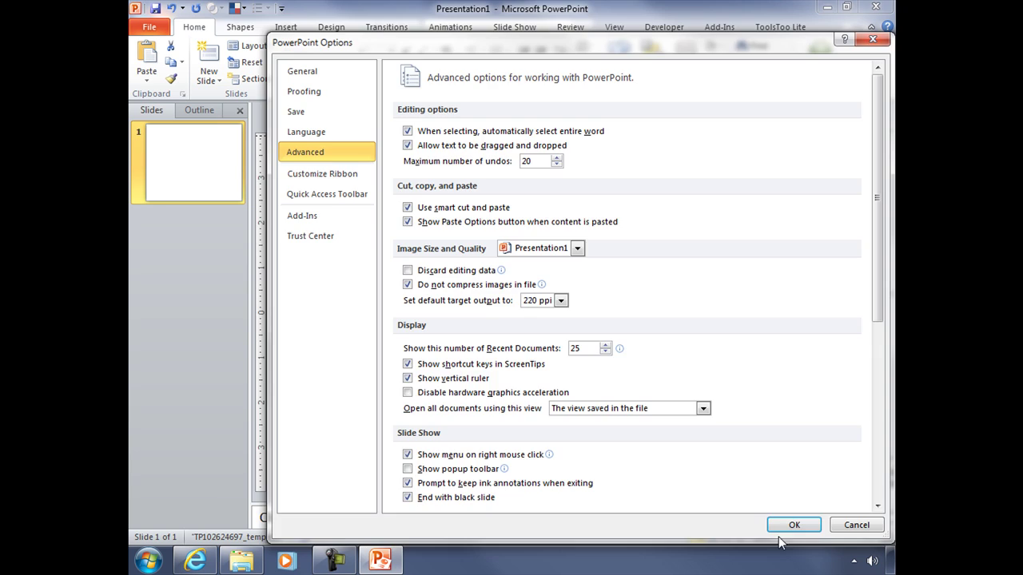
click(780, 529)
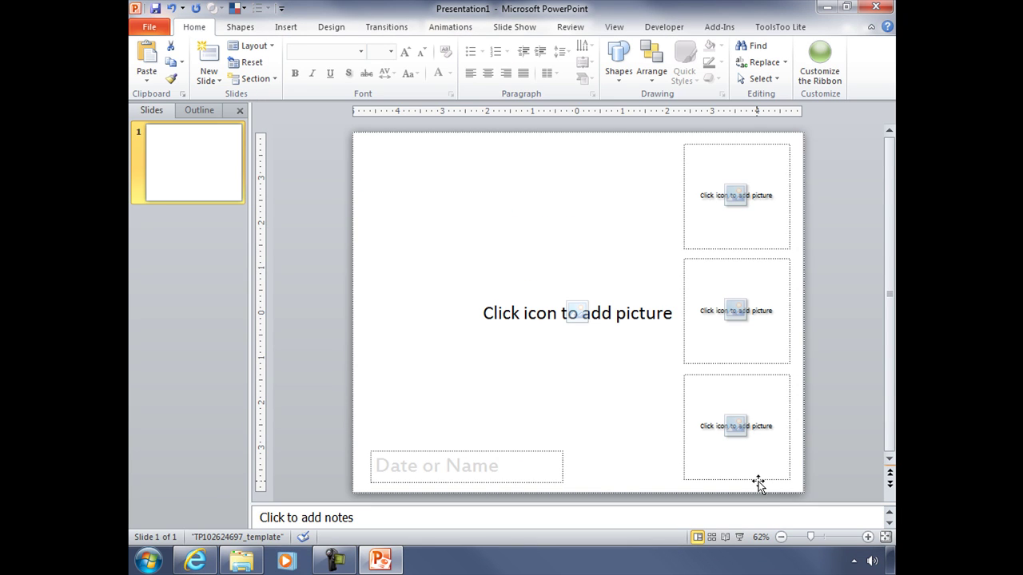
Insert KIT_7464.JPG from the louie folder into the large picture placeholder
click(577, 312)
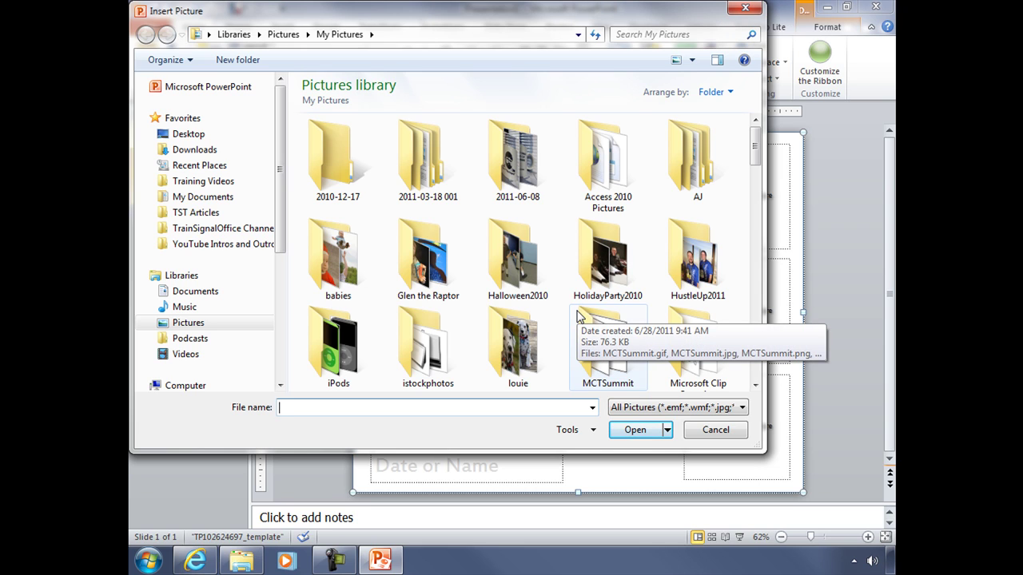
double_click(537, 328)
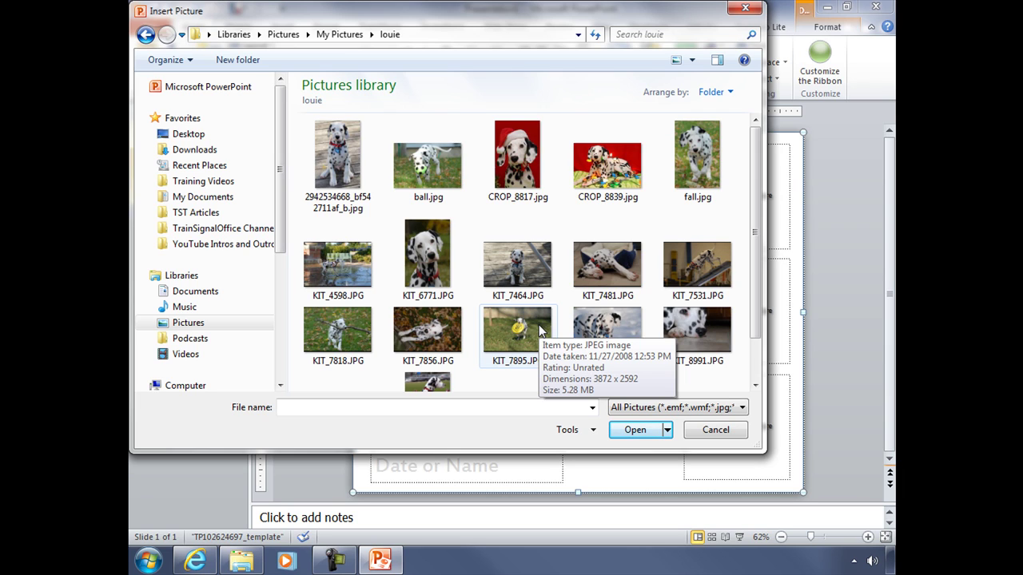
double_click(524, 267)
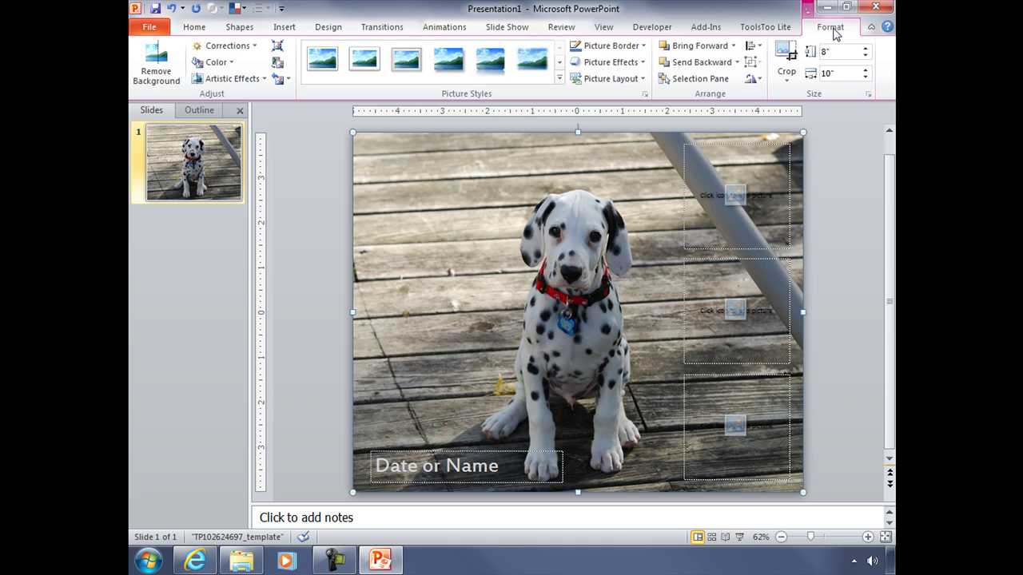
Crop the dalmatian photo so it is enlarged and the puppy shifts left in the frame
click(788, 52)
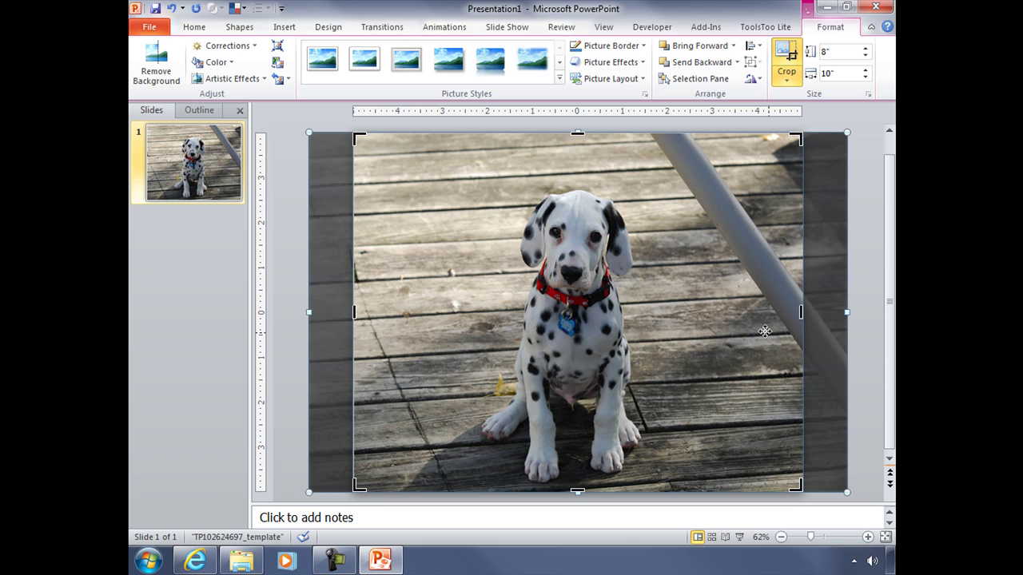
click(780, 537)
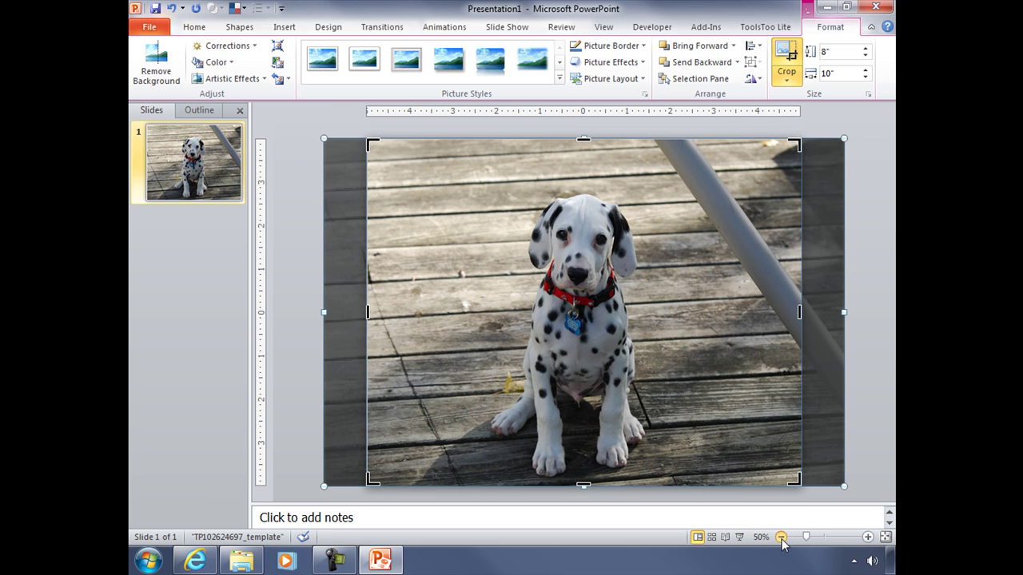
click(780, 537)
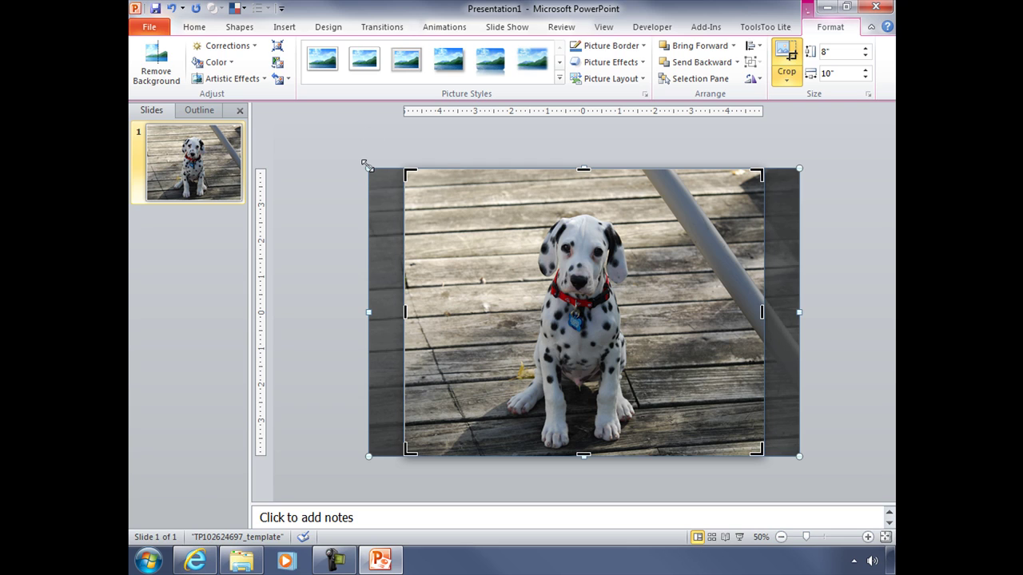
drag(366, 164, 303, 118)
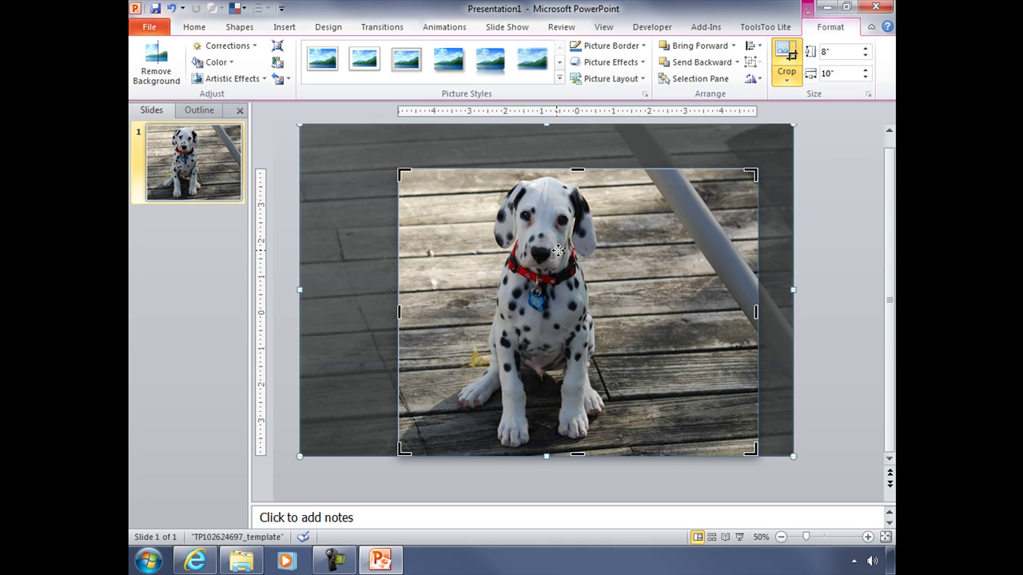
drag(558, 251, 530, 254)
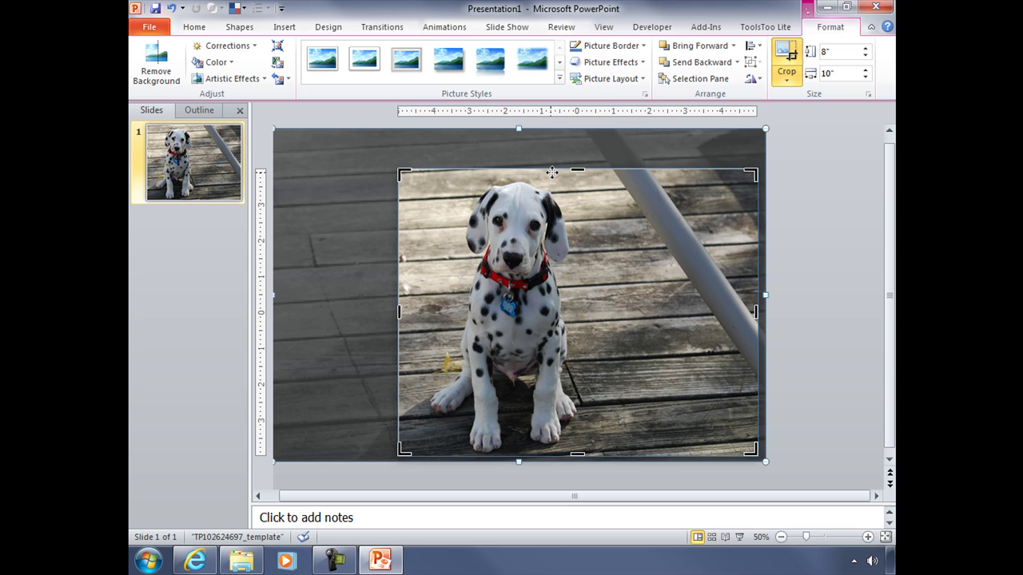
click(786, 56)
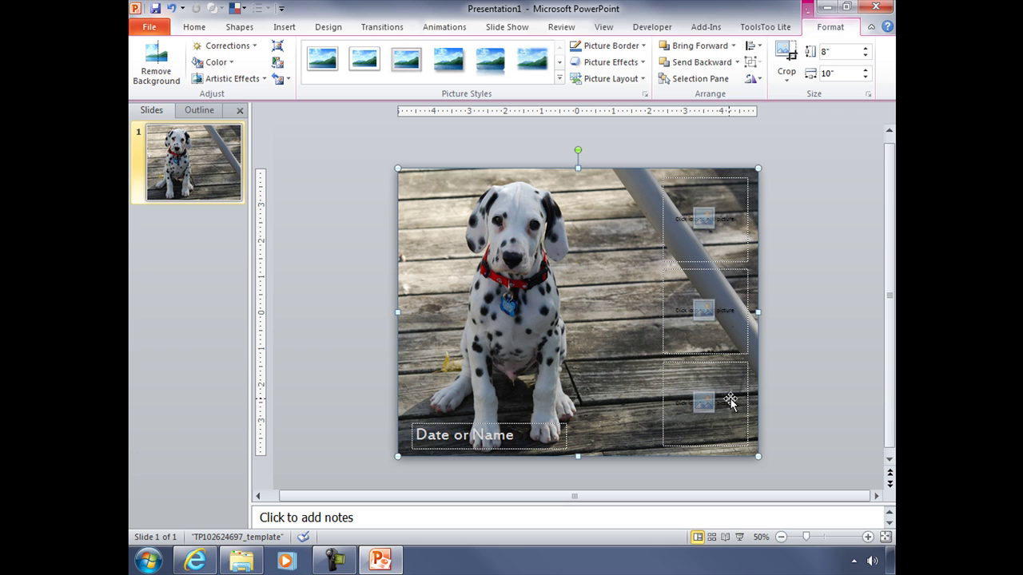
Insert ball.jpg into the top sidebar frame and crop it to fit neatly
click(707, 222)
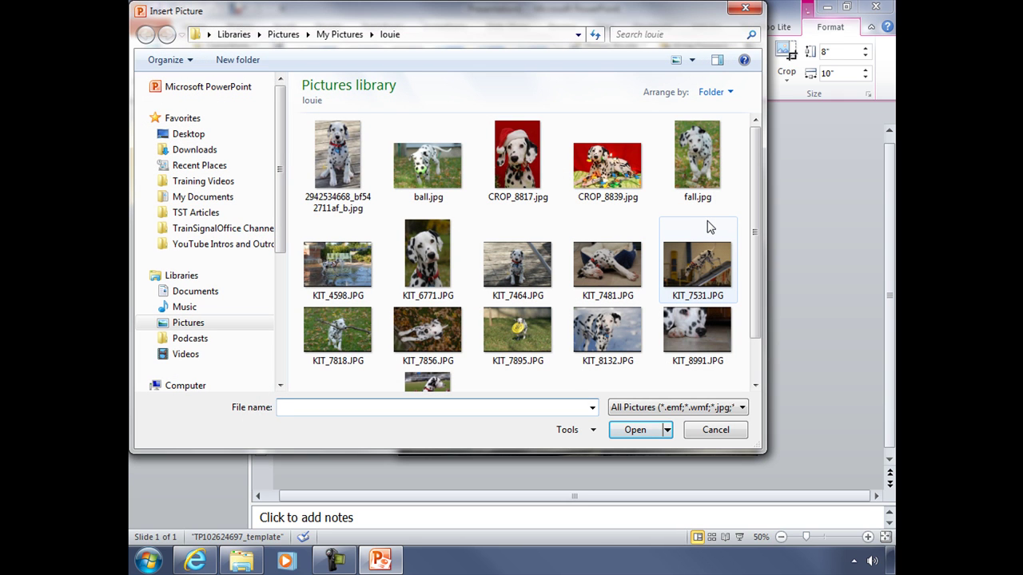
double_click(430, 169)
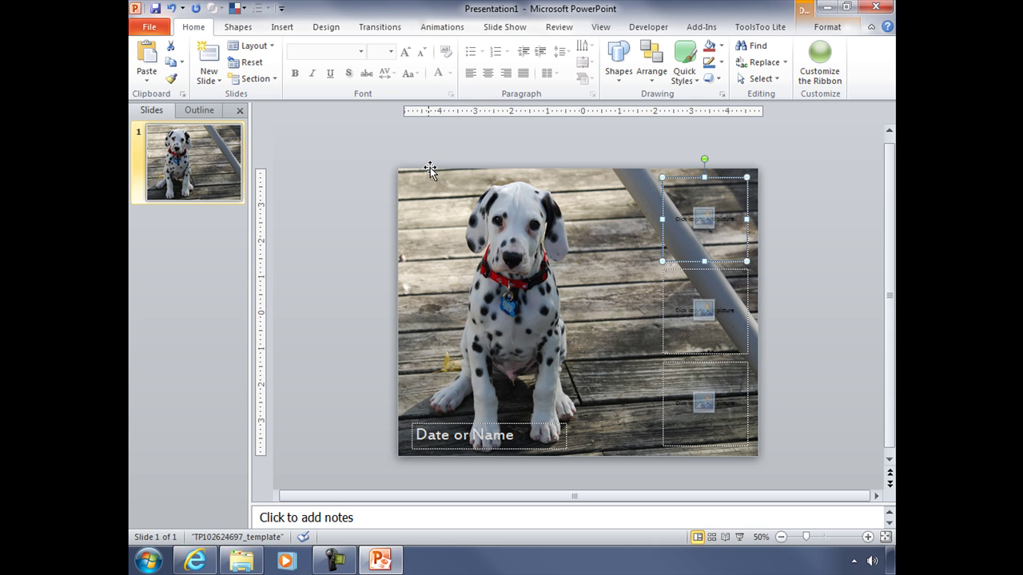
click(785, 51)
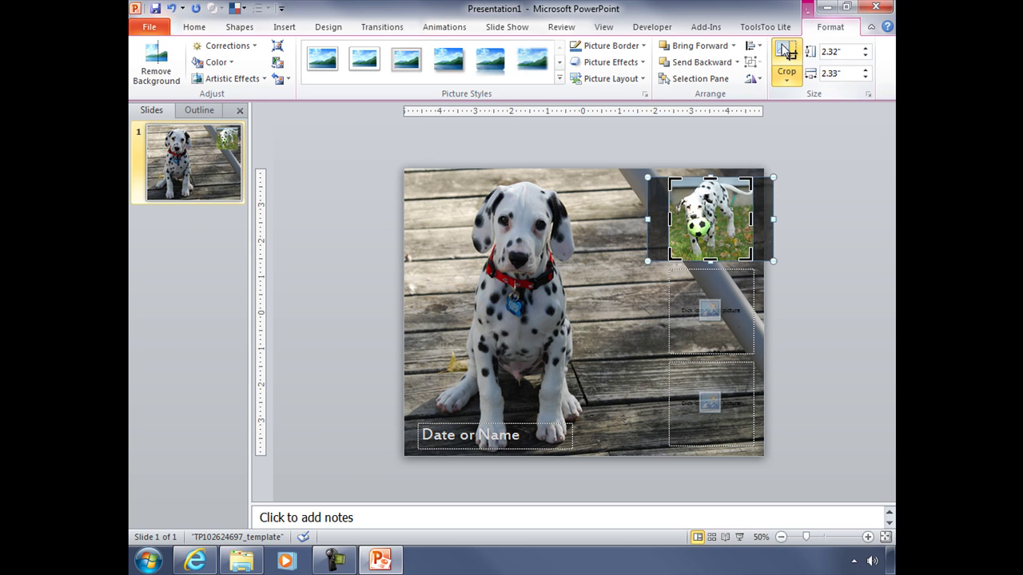
drag(774, 259, 788, 268)
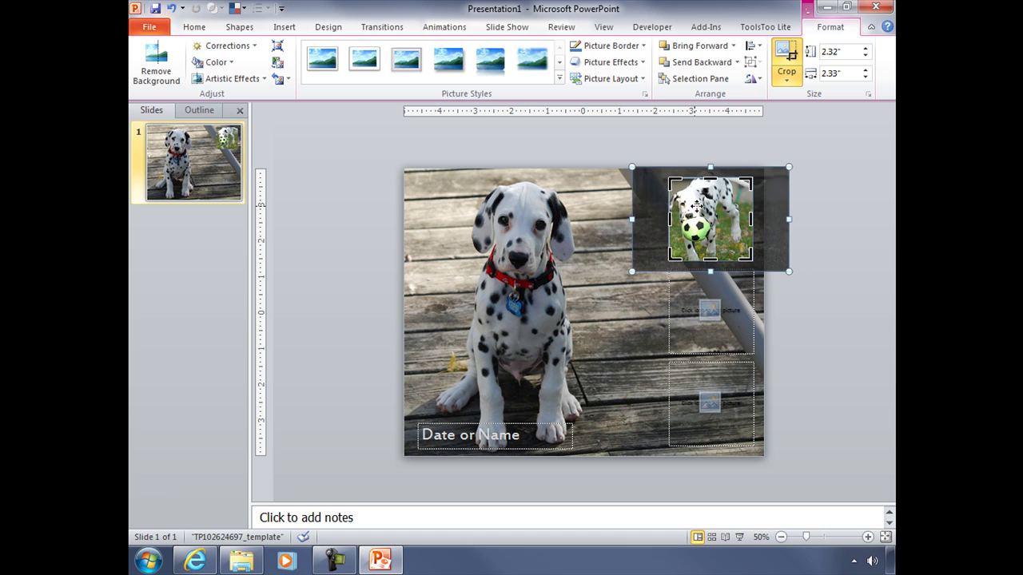
drag(694, 206, 702, 215)
drag(795, 280, 783, 271)
drag(710, 231, 700, 222)
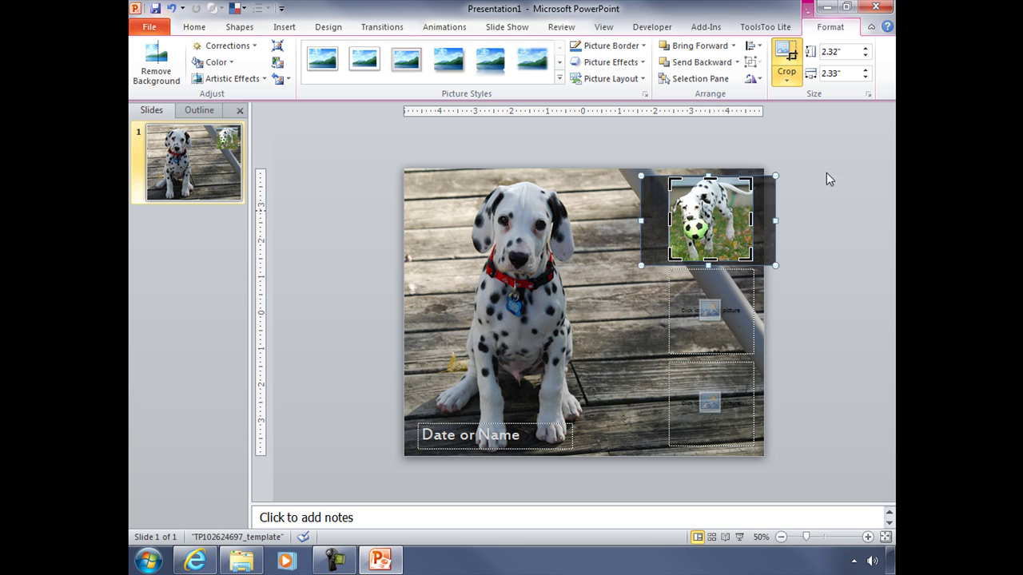
click(786, 55)
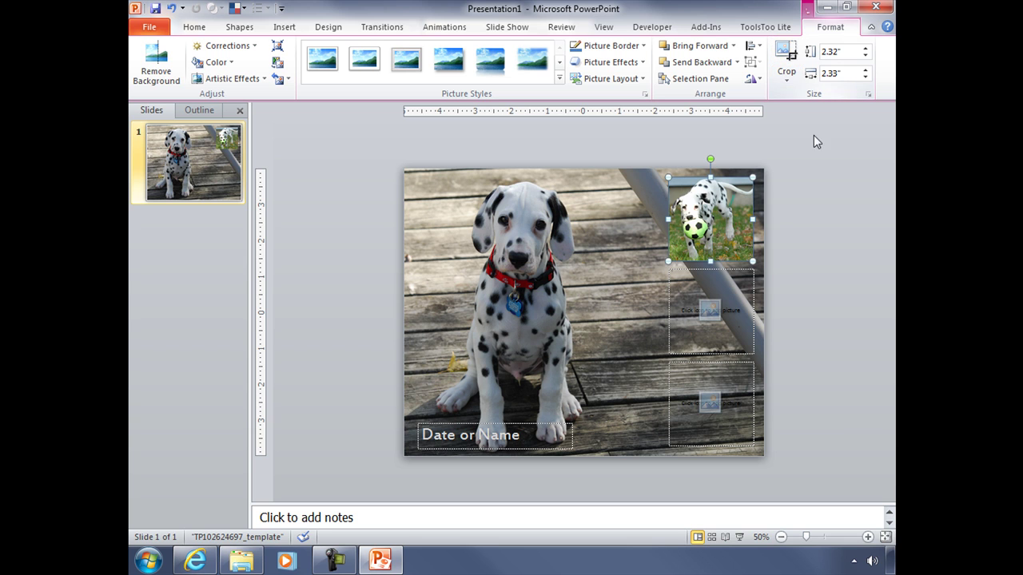
Insert KIT_6771 into the middle sidebar frame and crop it slightly larger
click(710, 318)
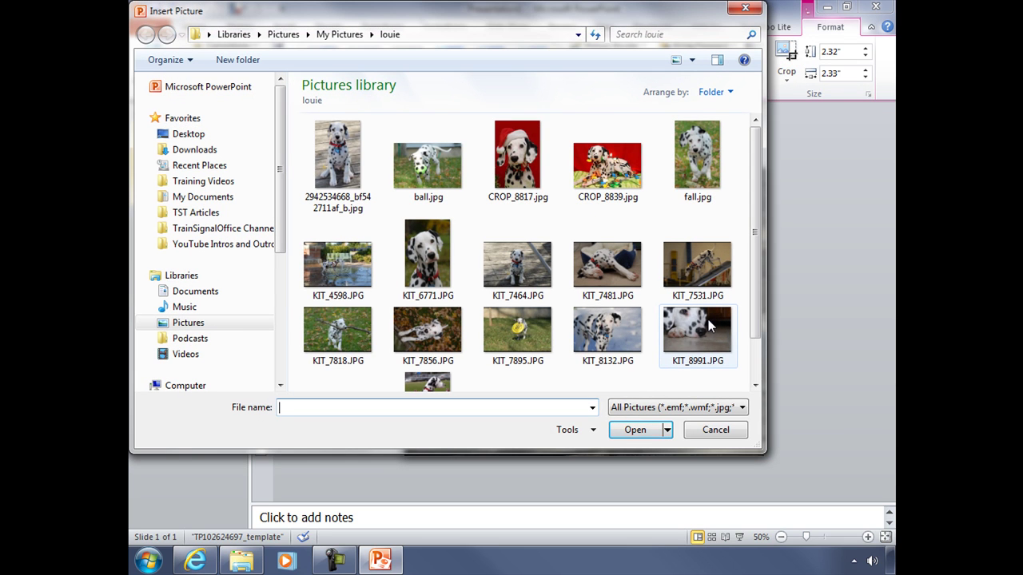
double_click(423, 249)
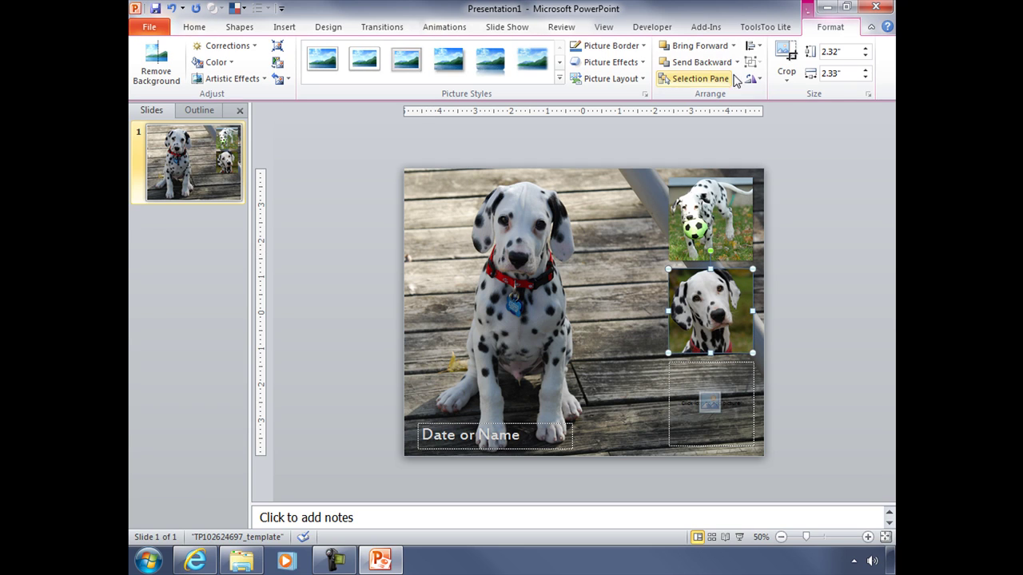
click(784, 54)
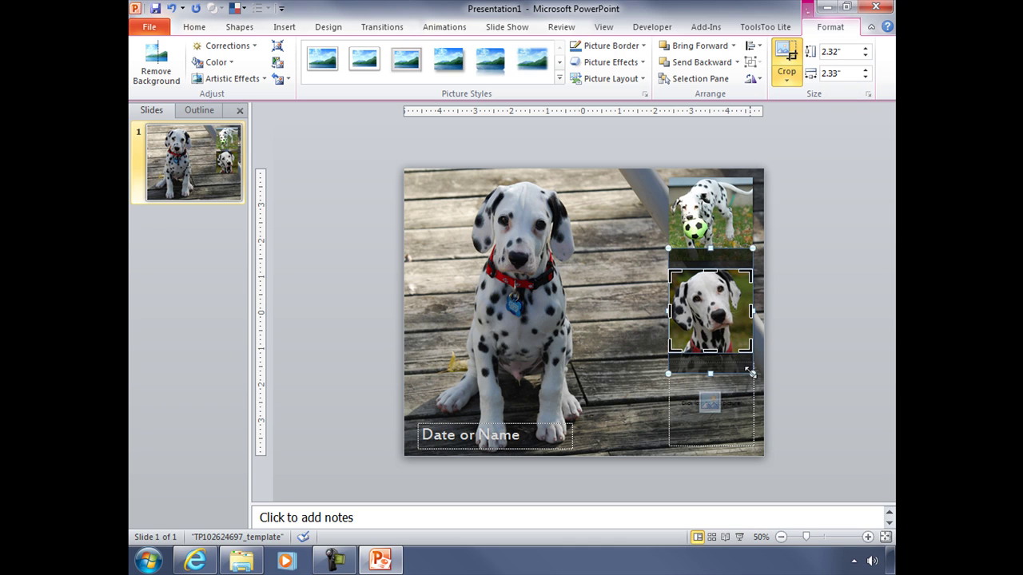
drag(750, 370, 757, 379)
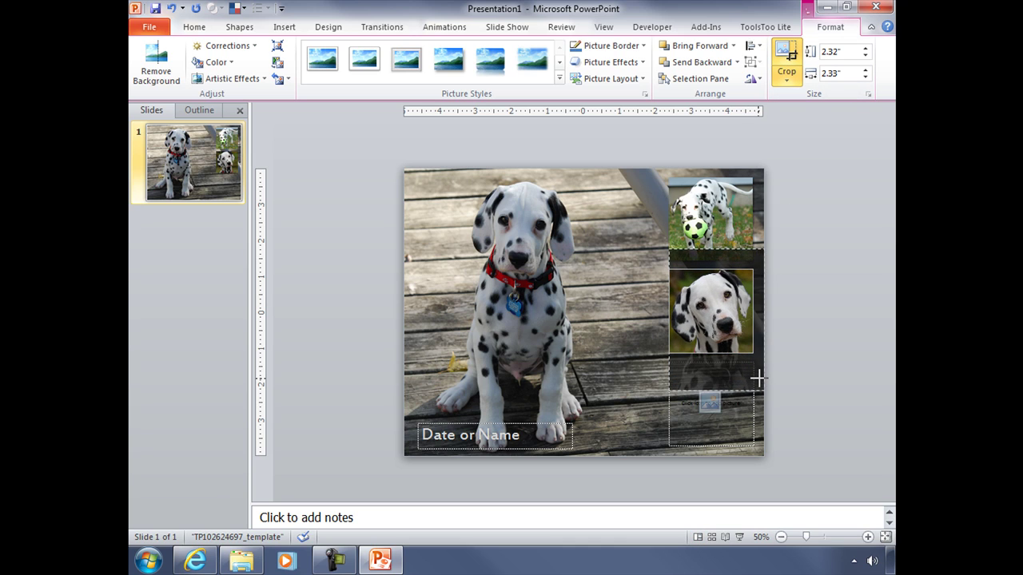
click(783, 53)
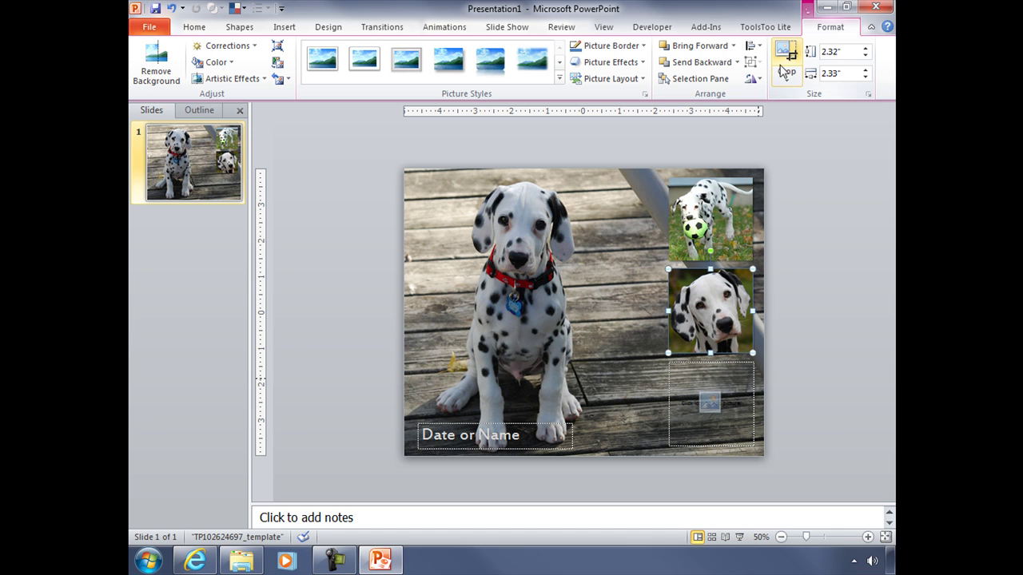
Insert KIT_8991.JPG into the bottom frame and crop it so the dog's face fills it
click(710, 403)
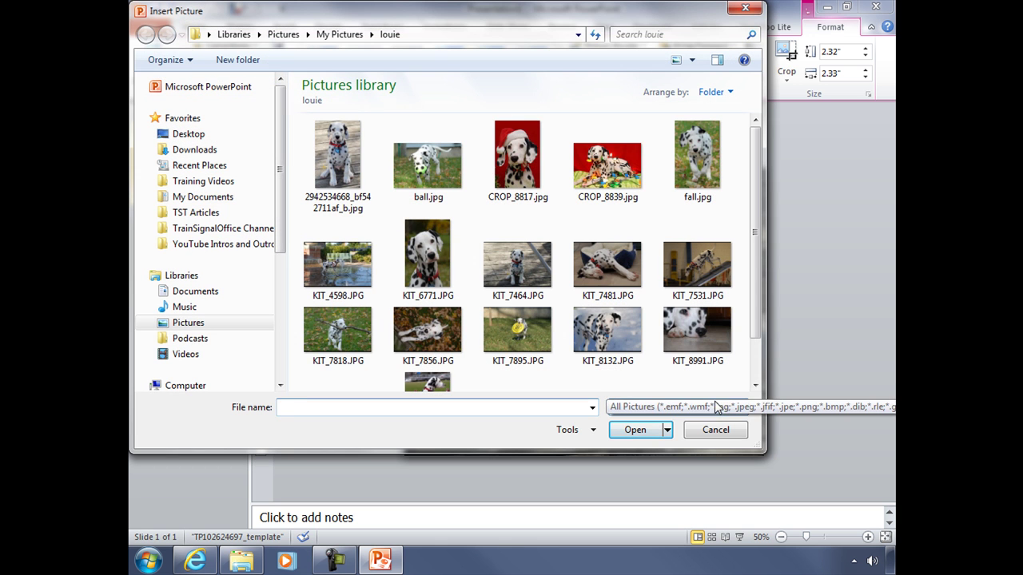
double_click(691, 328)
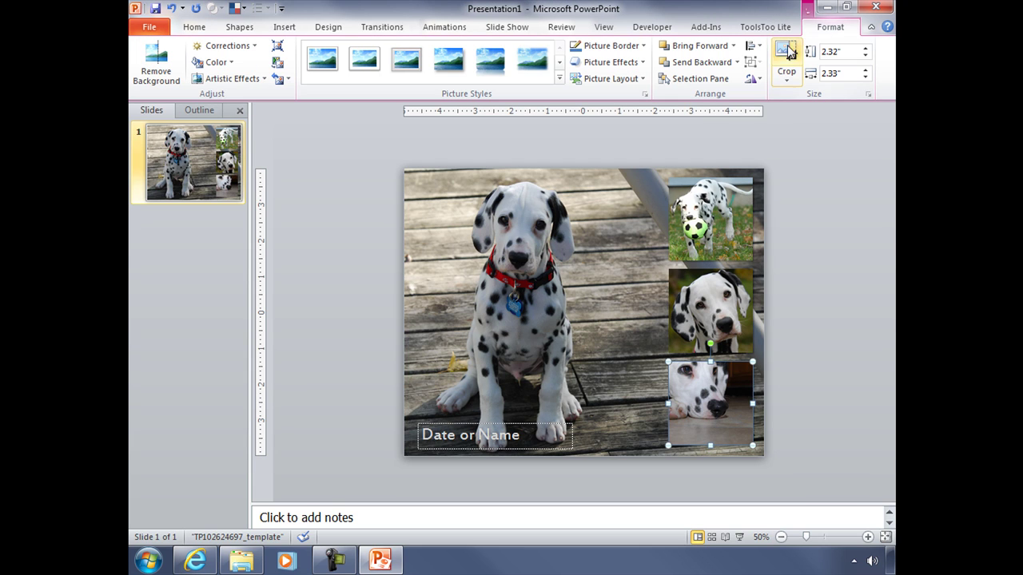
click(785, 51)
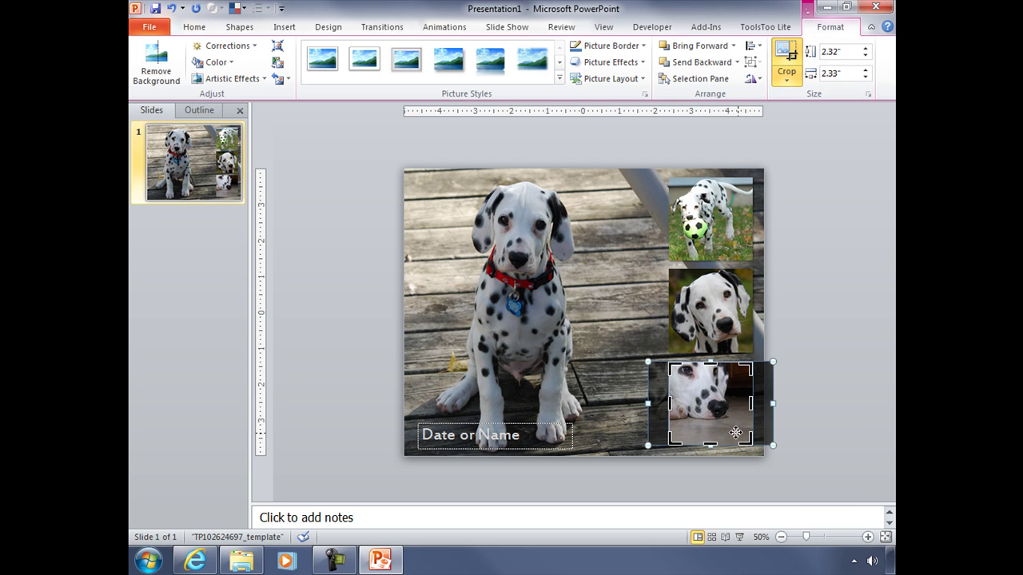
drag(703, 395, 721, 396)
drag(791, 443, 804, 457)
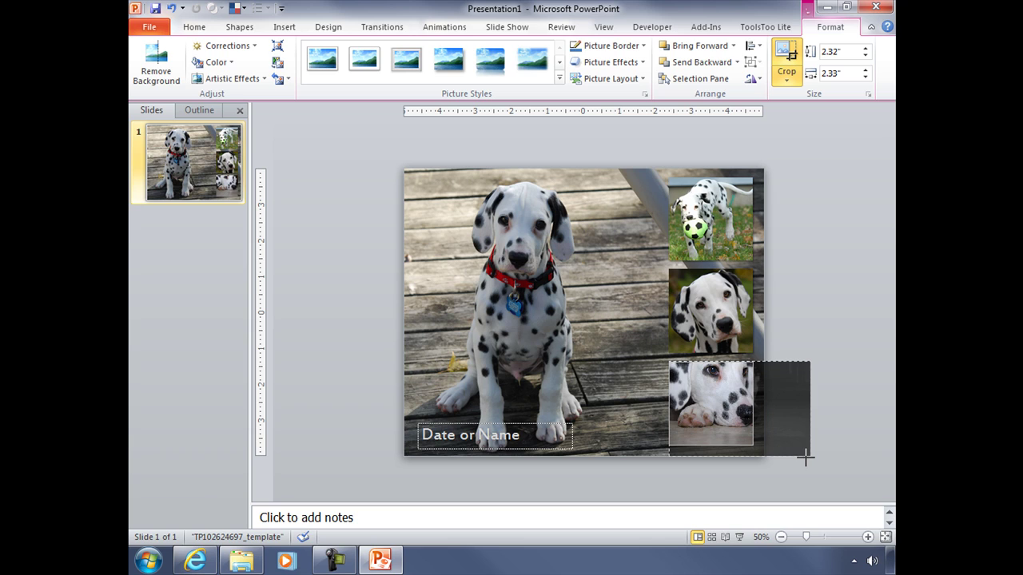
mouse_move(727, 405)
mouse_down()
mouse_move(736, 397)
mouse_move(728, 405)
mouse_up()
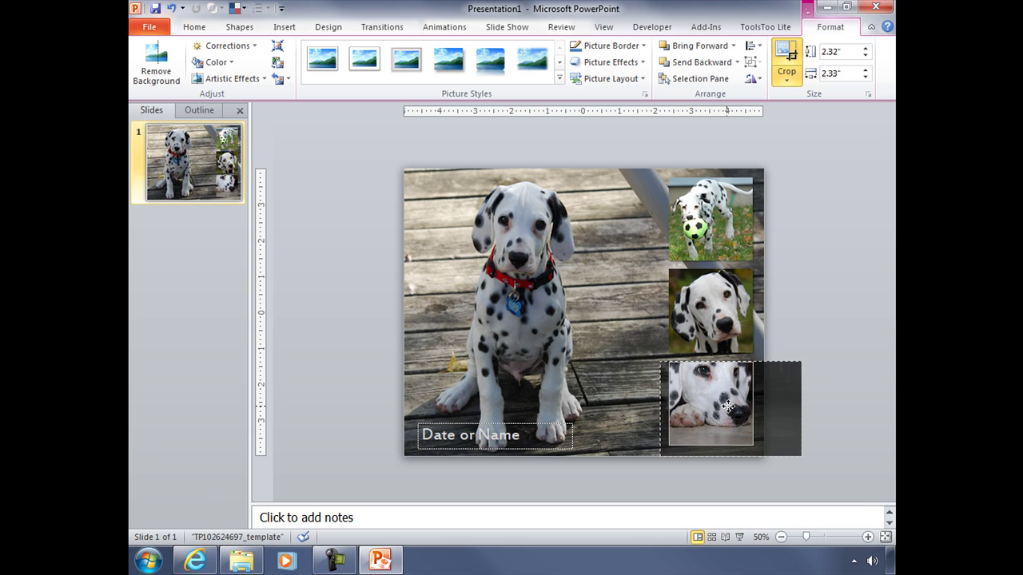
click(789, 58)
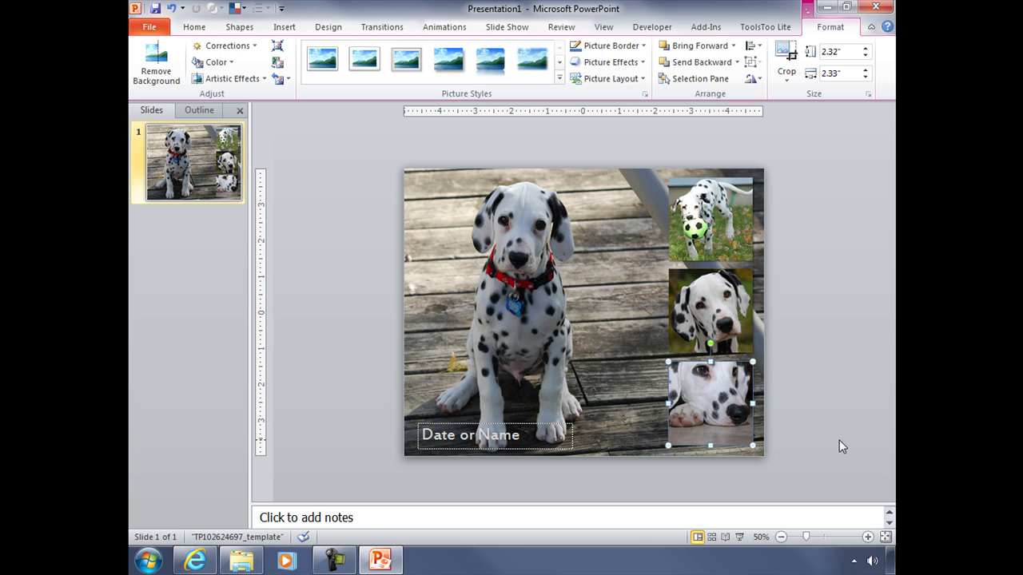
Swap the top ball photo for a puppy close-up, cropped larger and moved down in the frame
click(730, 217)
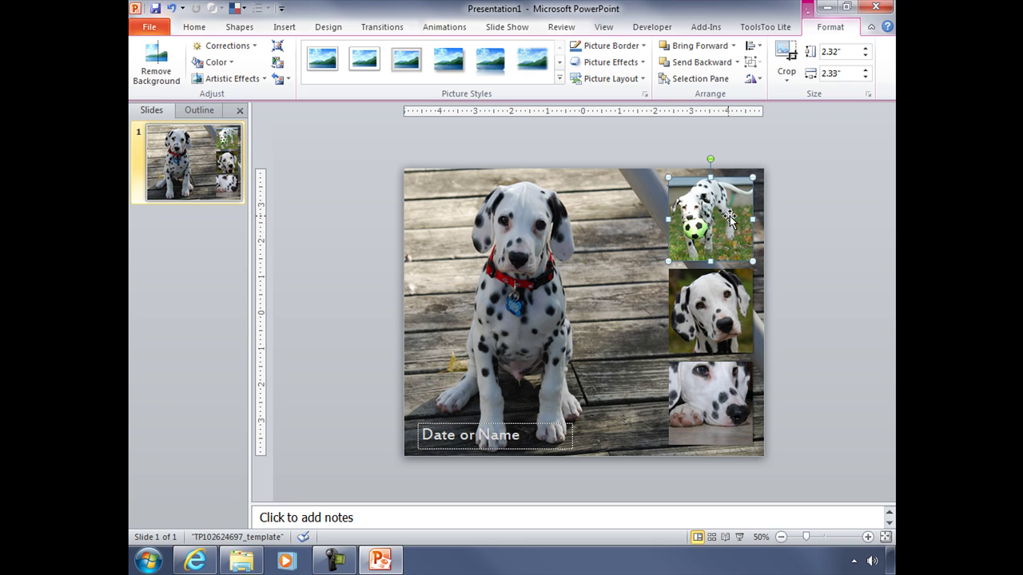
key(Delete)
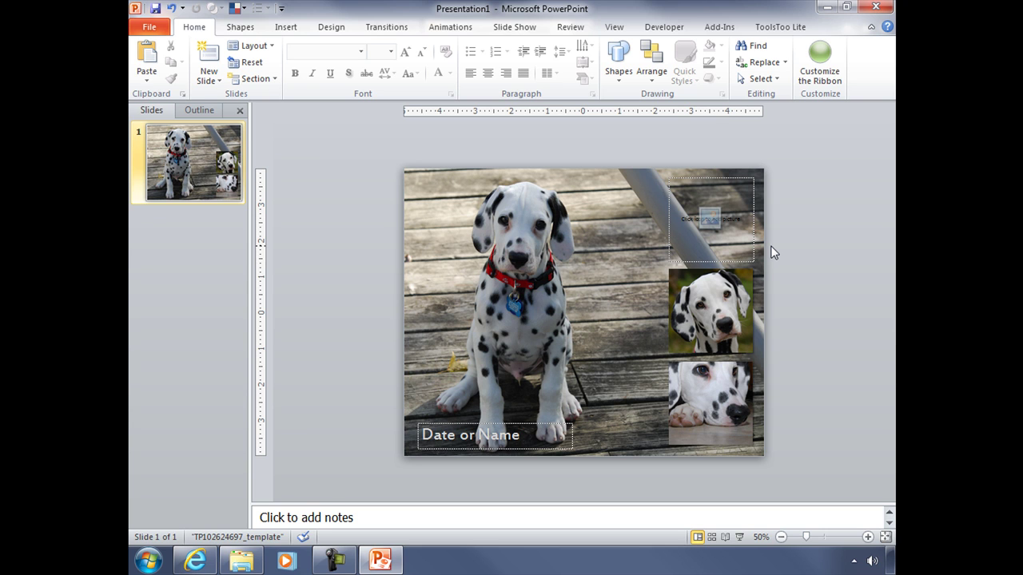
click(716, 217)
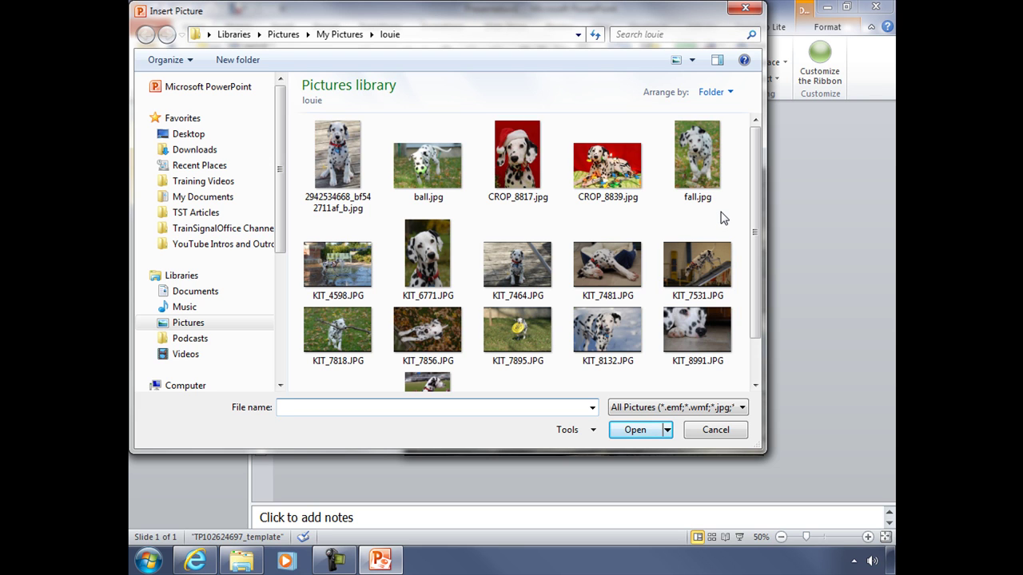
double_click(698, 161)
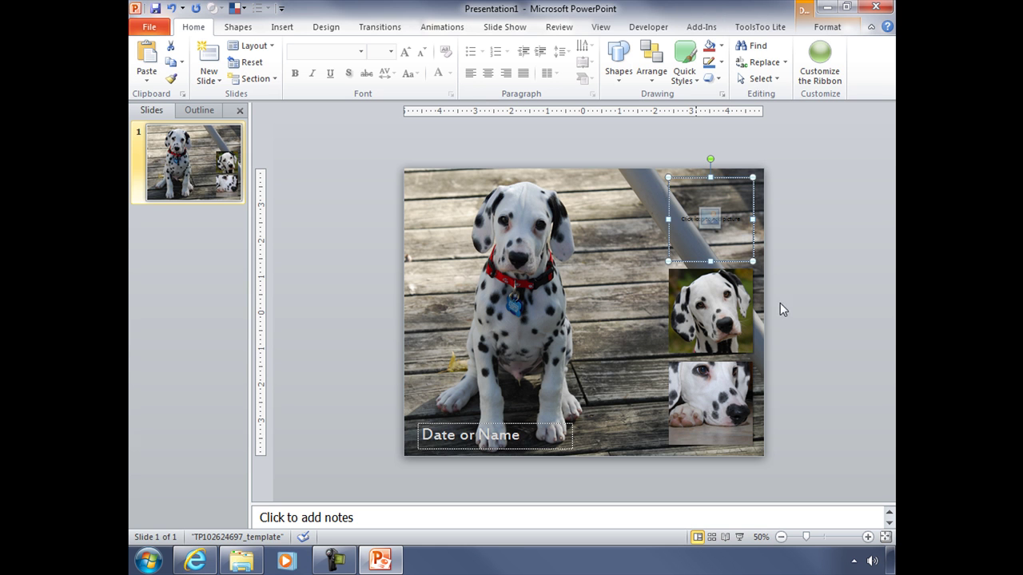
click(787, 74)
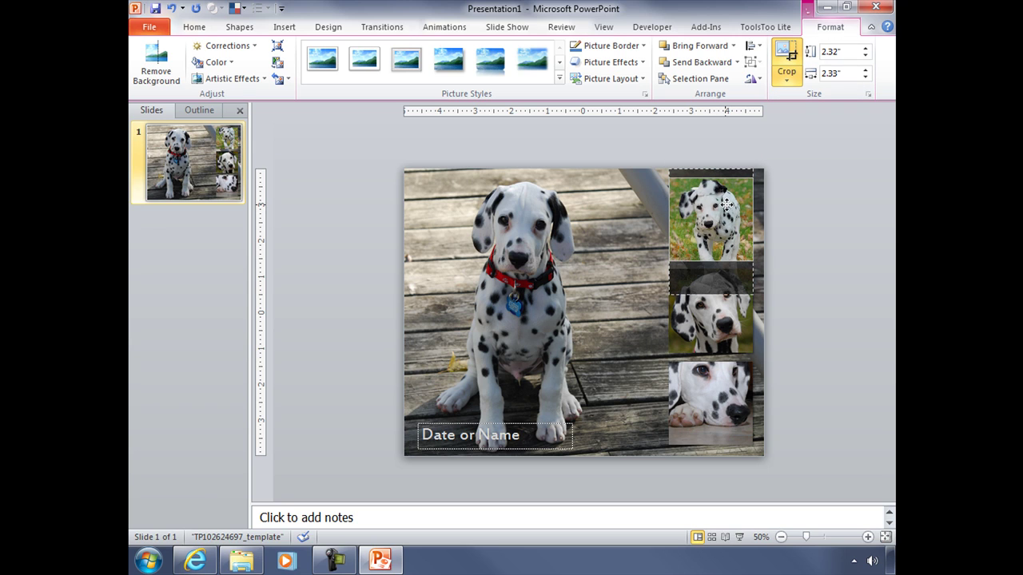
drag(756, 300, 764, 313)
drag(710, 207, 716, 219)
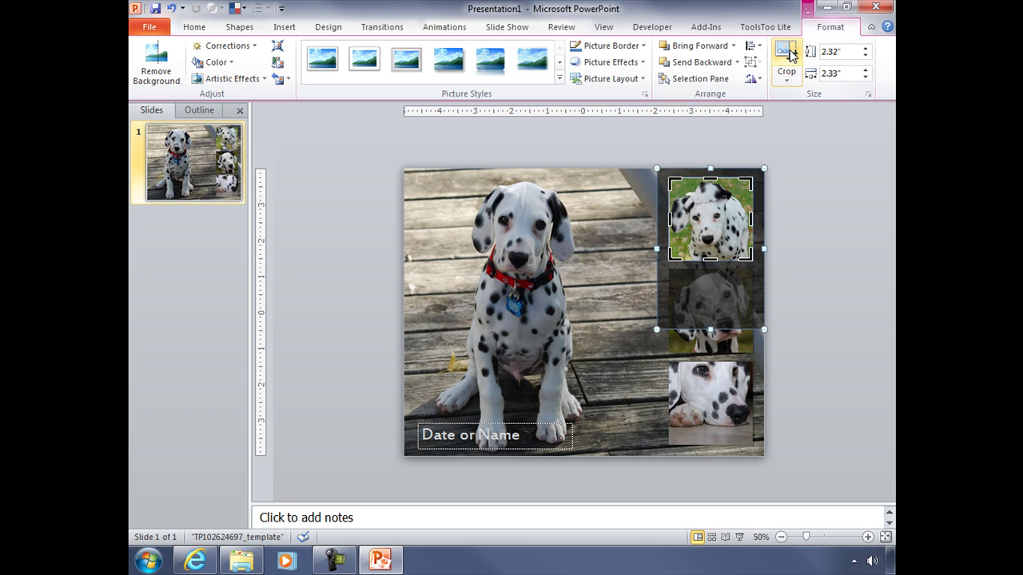
click(817, 258)
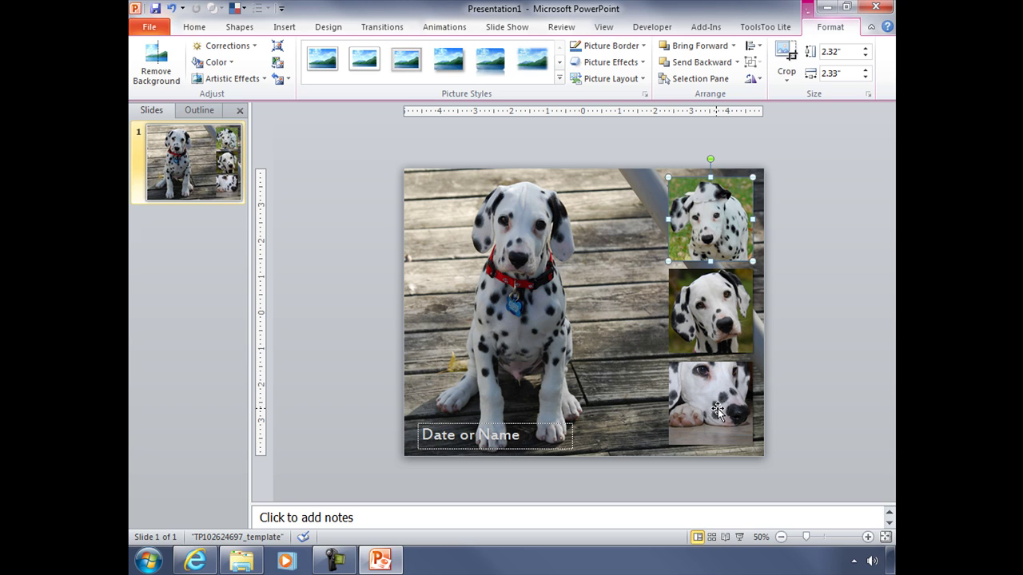
Recolor all three sidebar pictures to grayscale
shift+click(712, 298)
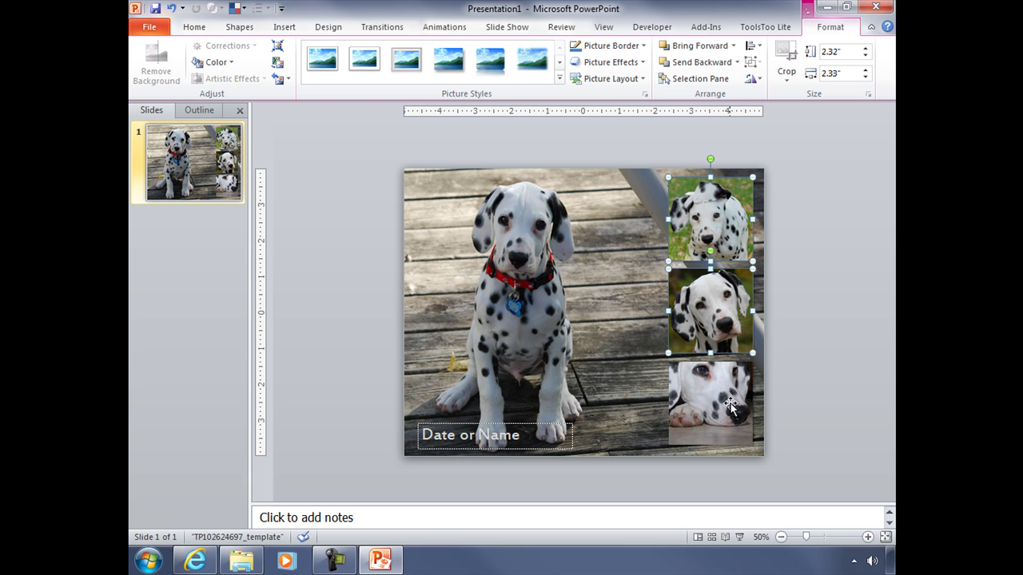
shift+click(730, 410)
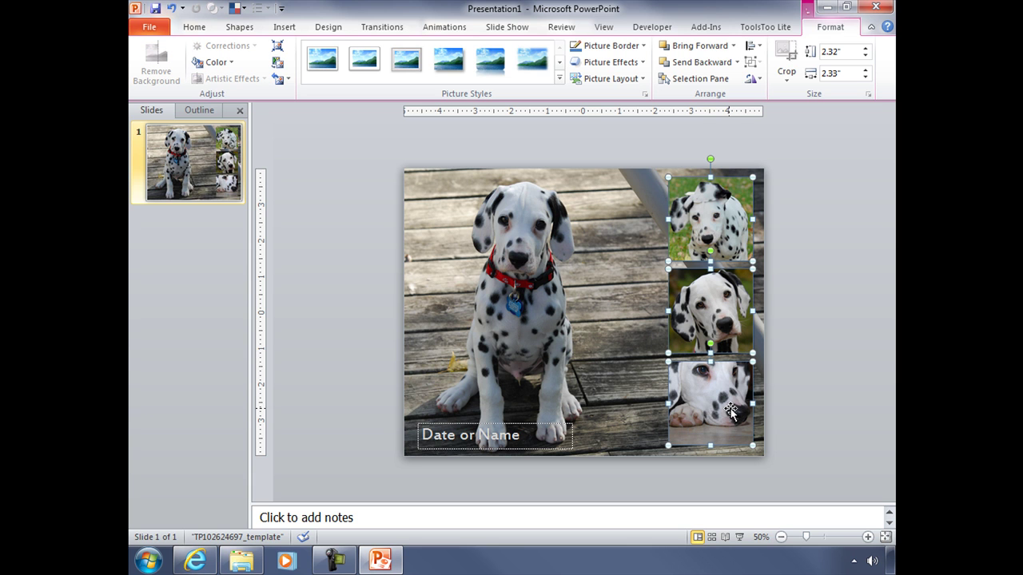
click(228, 63)
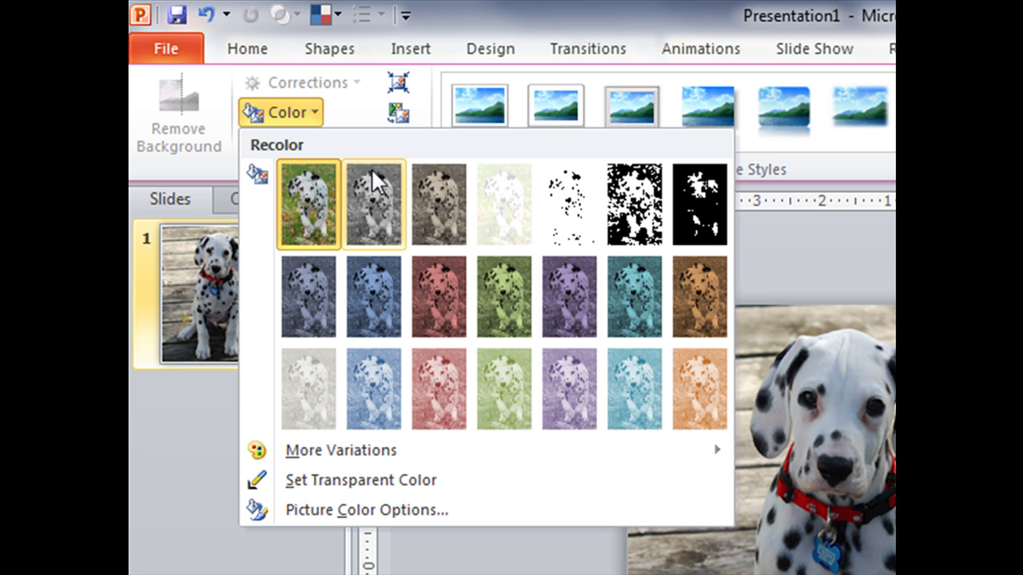
click(376, 195)
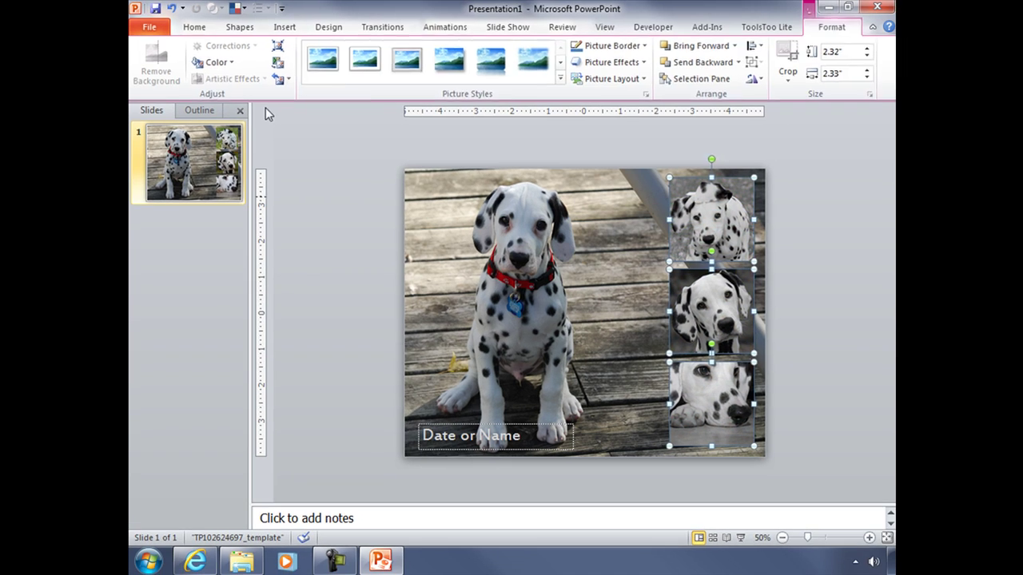
click(578, 322)
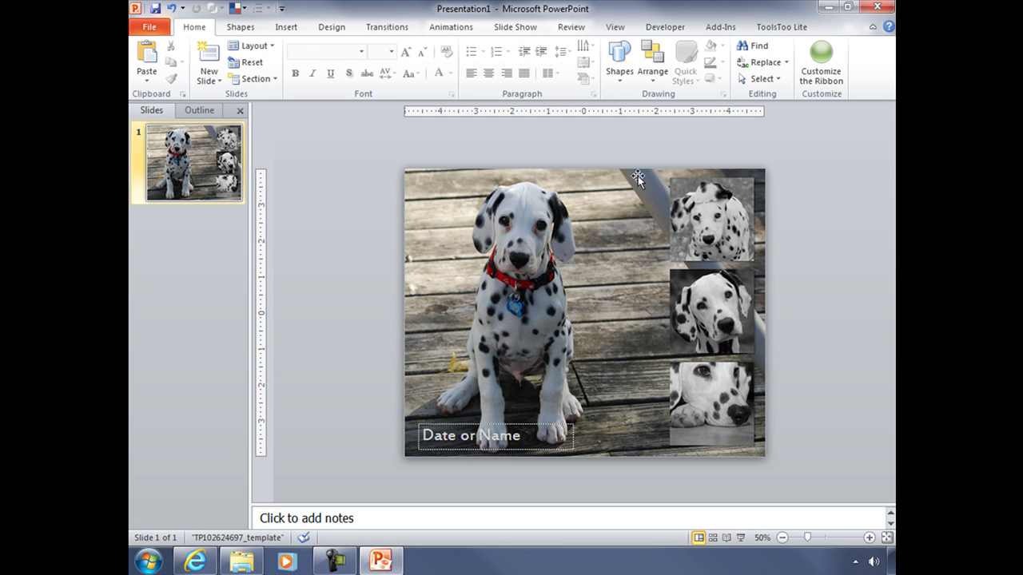
Apply a brightness and contrast correction to the top sidebar photo, leaving artistic effects unapplied
click(714, 204)
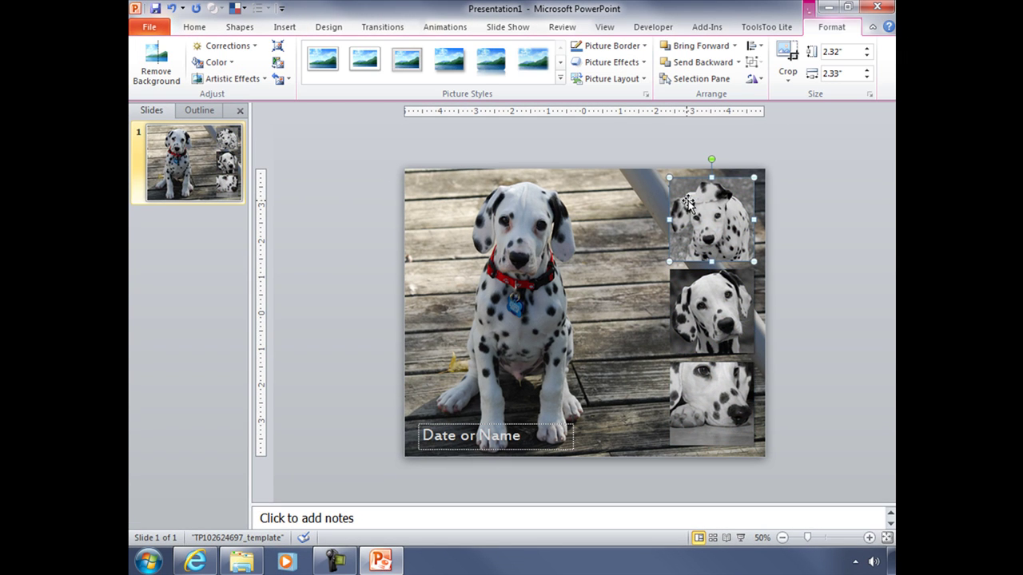
click(242, 49)
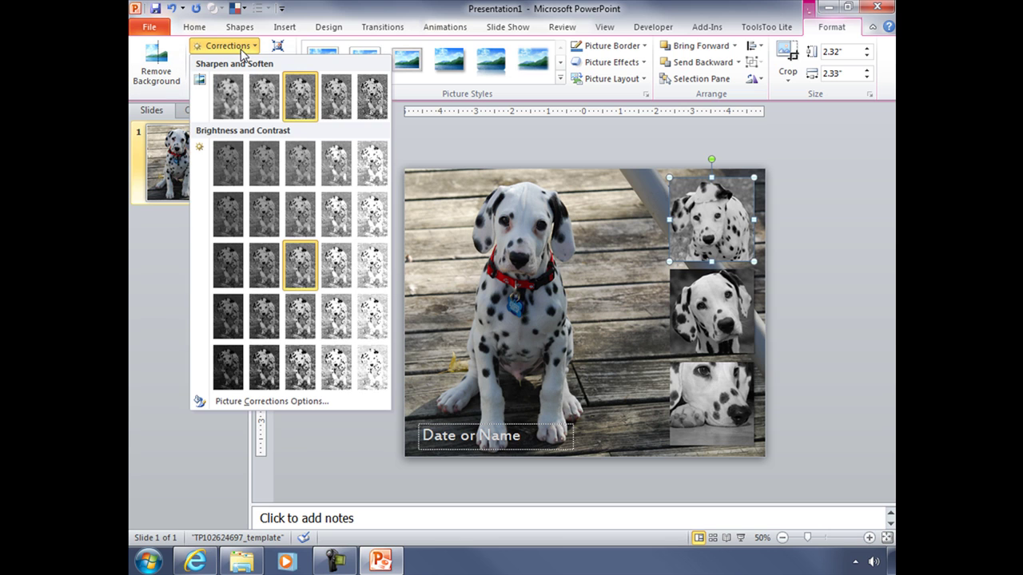
click(338, 274)
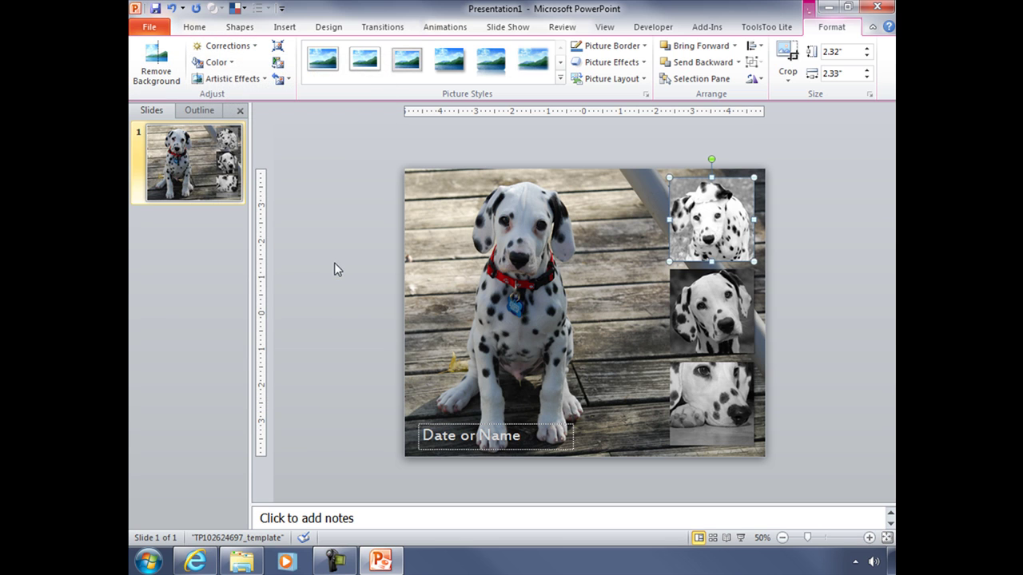
click(231, 79)
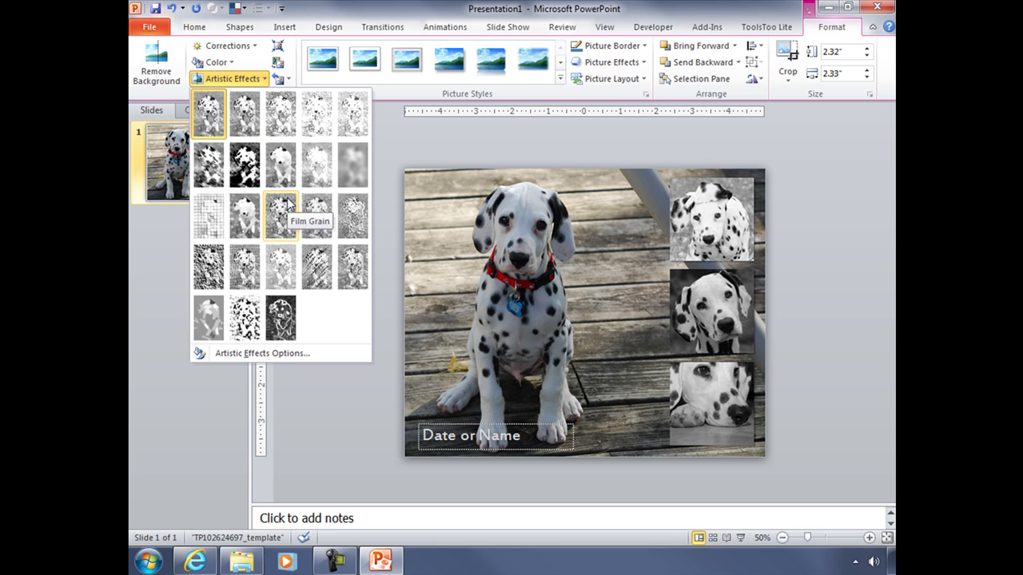
click(387, 136)
Apply brightness and contrast presets to the middle and bottom sidebar photos
click(697, 313)
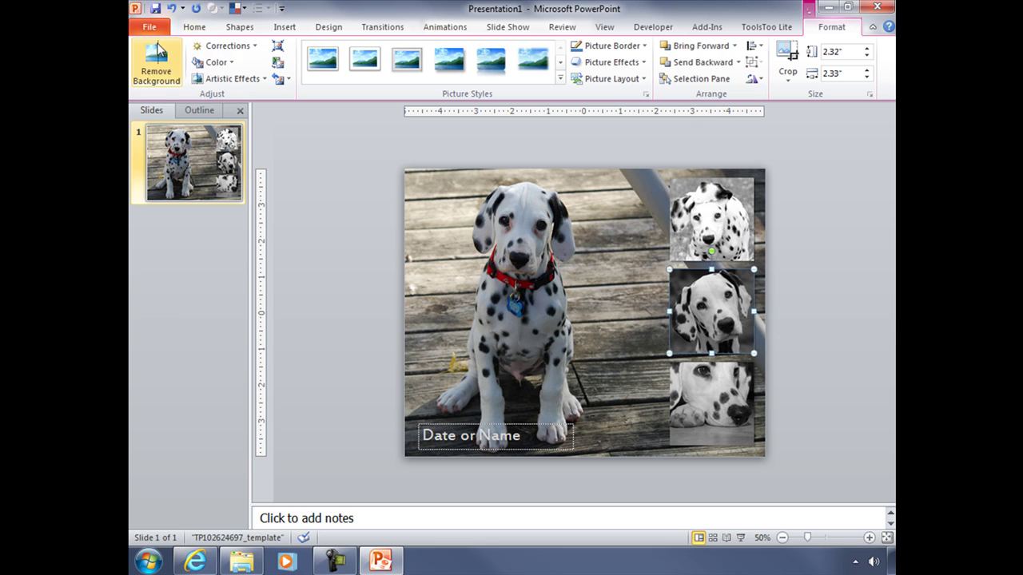
click(219, 47)
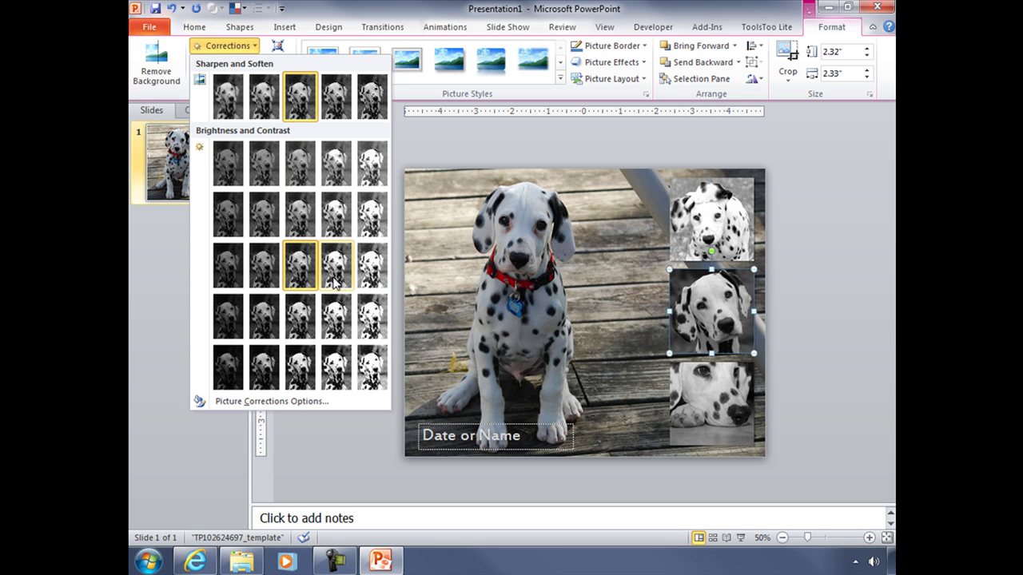
click(635, 390)
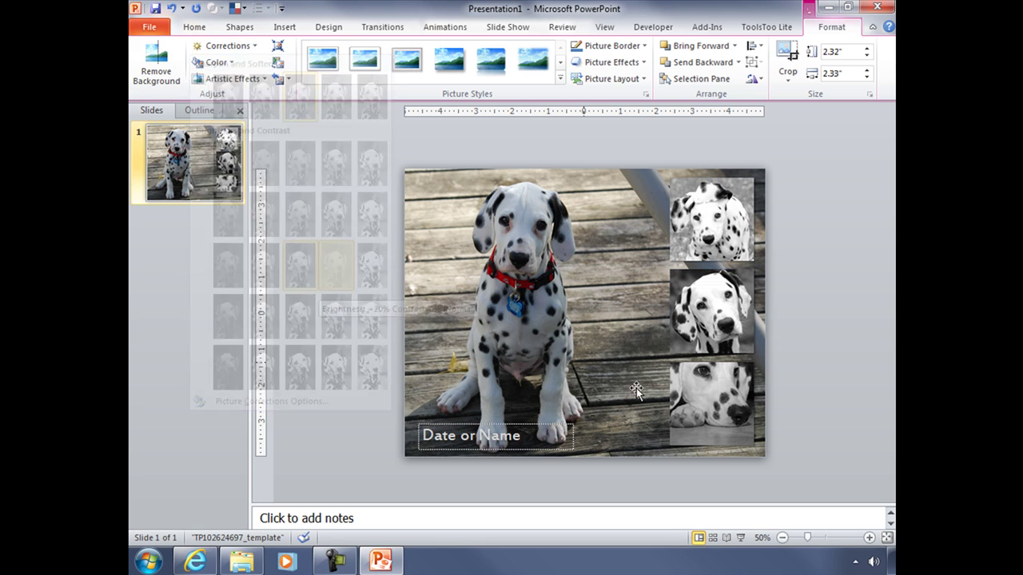
click(679, 404)
click(222, 46)
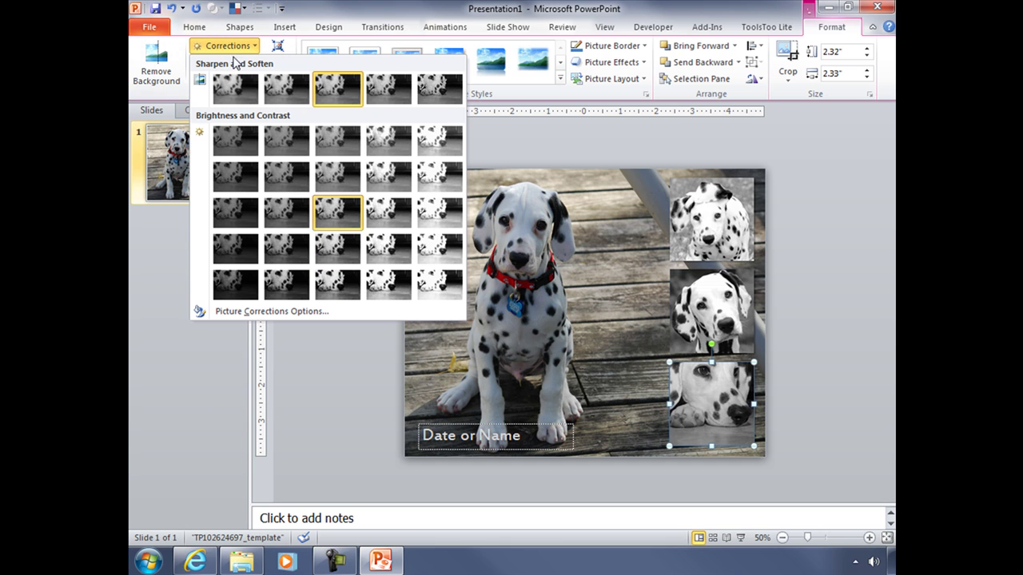
click(350, 240)
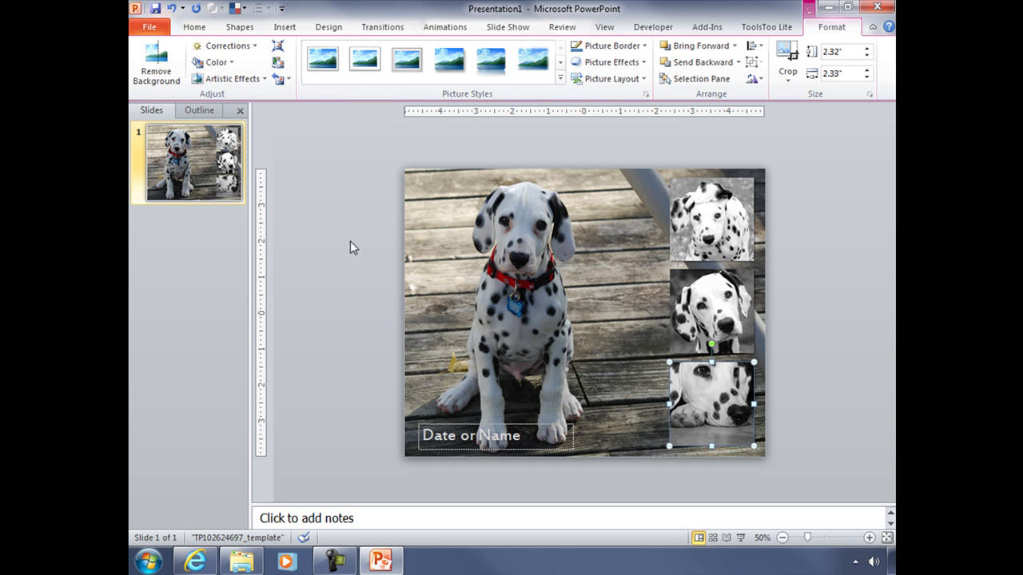
click(350, 241)
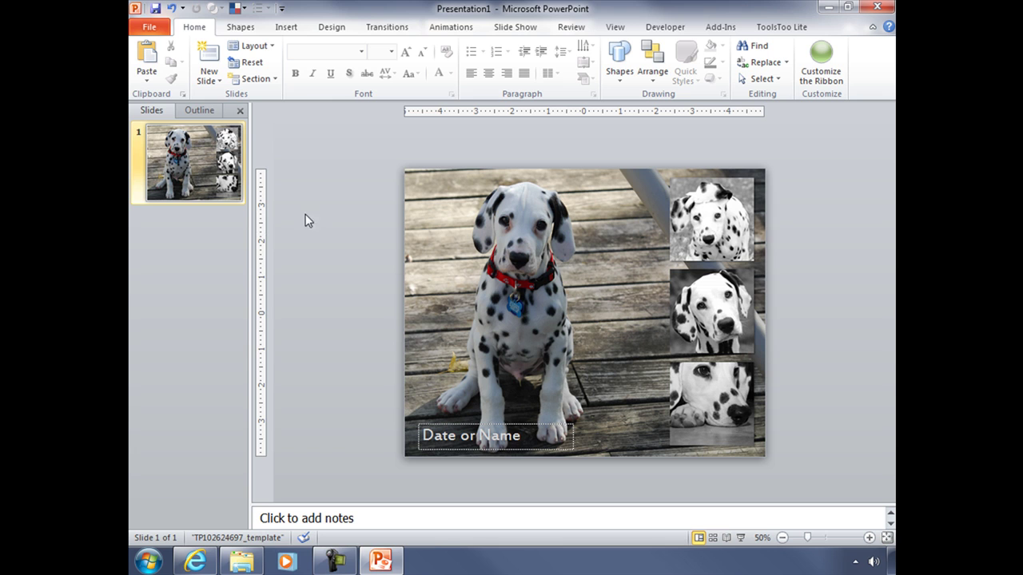
Raise the bottom sidebar photo's brightness to 17% in Format Picture, leaving contrast at 20%
right_click(721, 380)
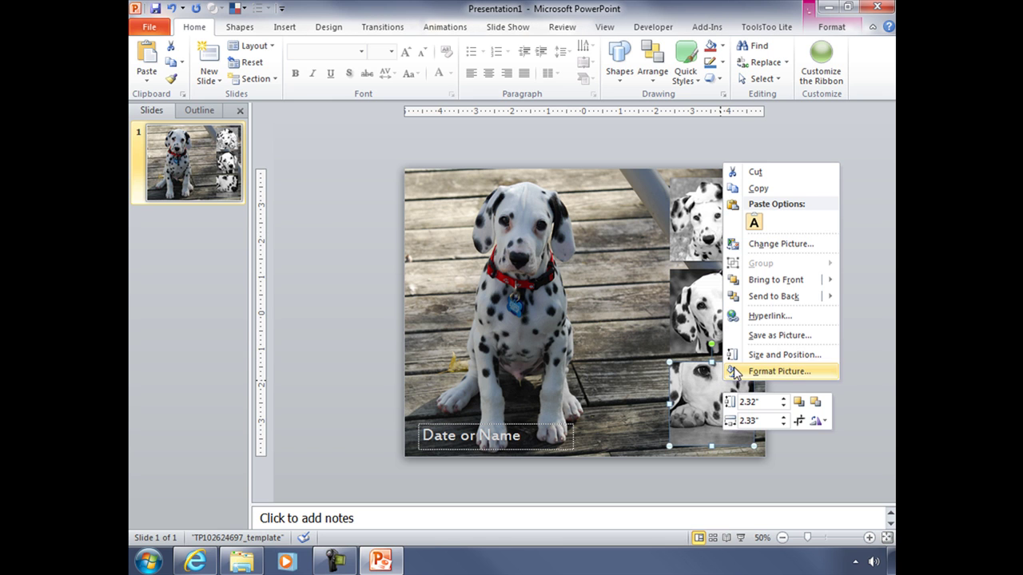
click(734, 371)
drag(460, 113, 259, 74)
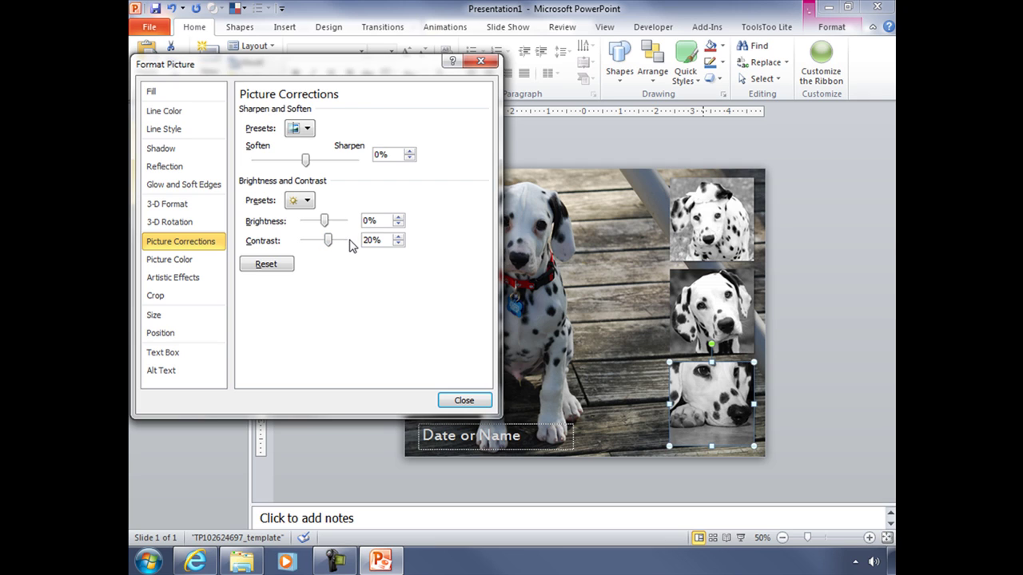
click(398, 216)
click(398, 216)
click(398, 216)
click(398, 217)
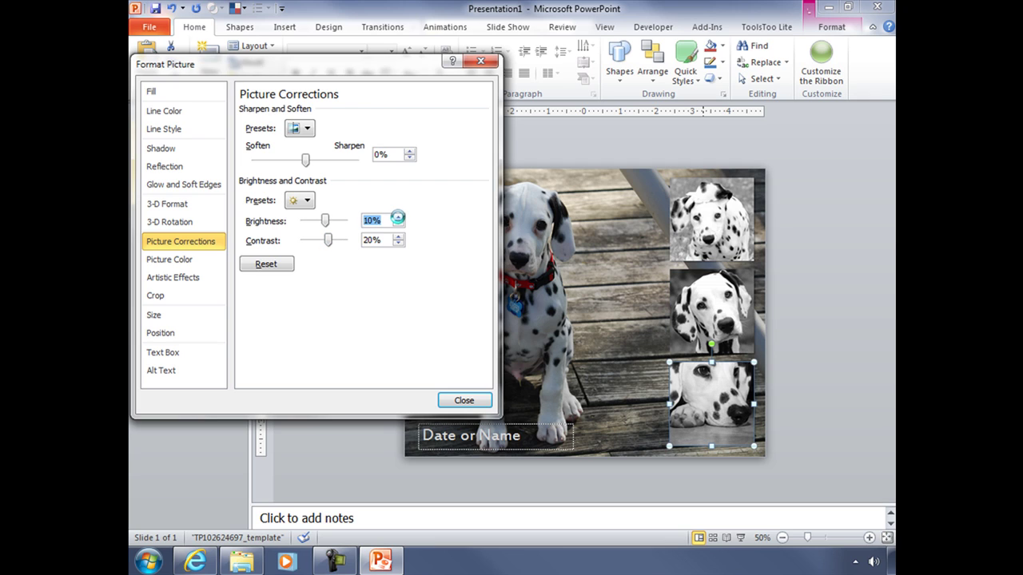
click(398, 218)
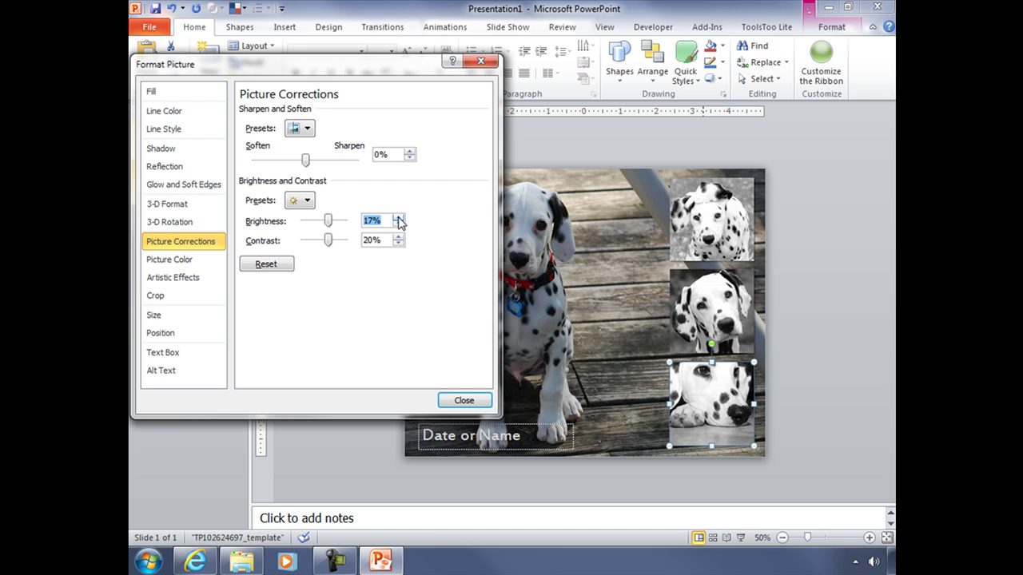
click(465, 400)
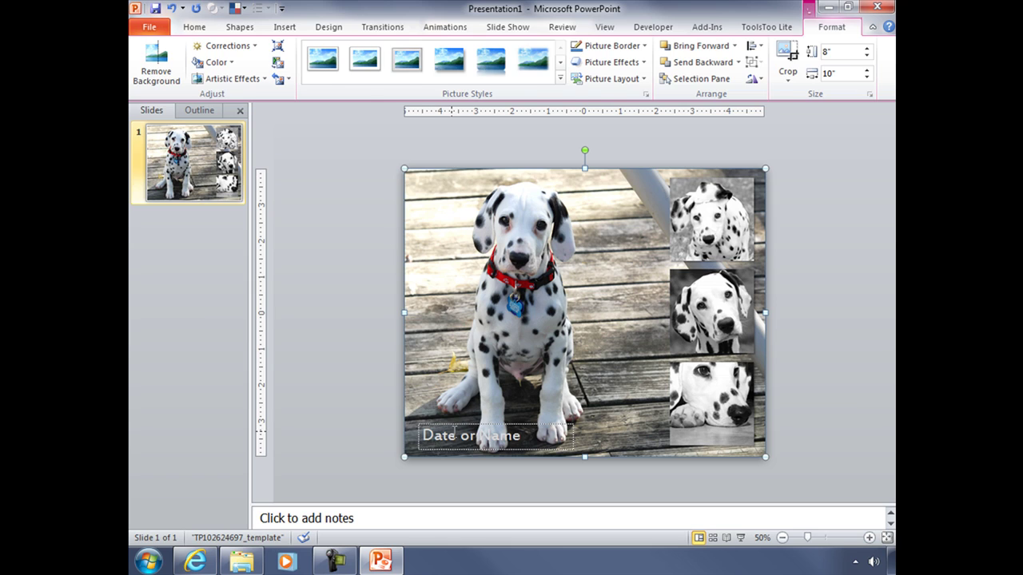
Type the caption 'Louie' into the bottom-left Date or Name placeholder
click(453, 434)
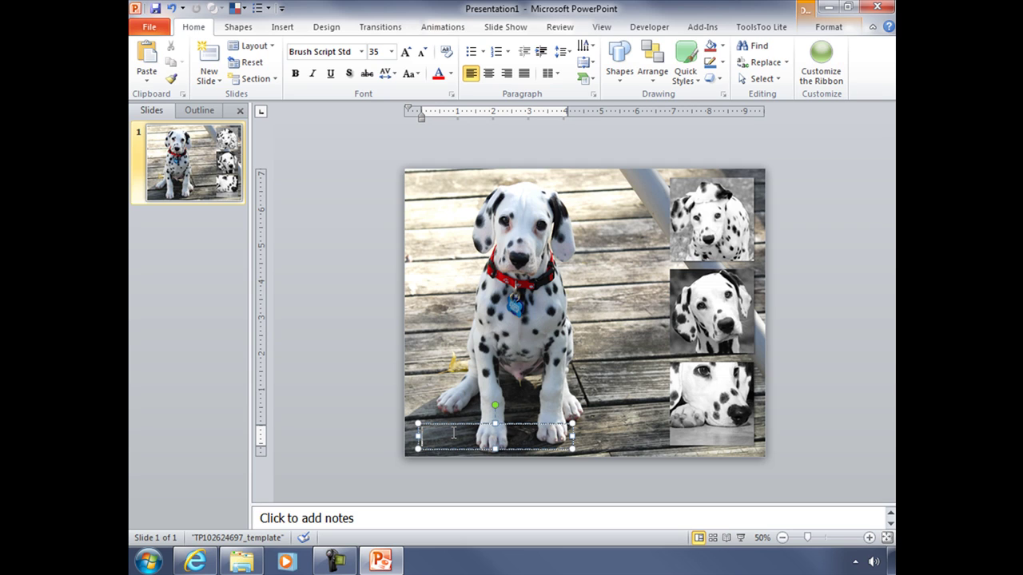
text(L)
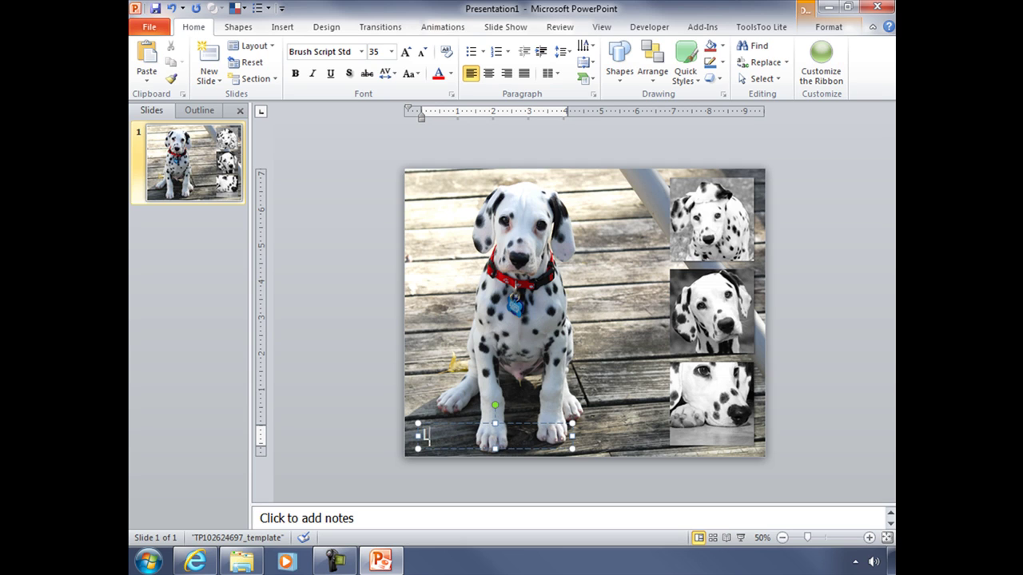
text(ouie)
click(373, 461)
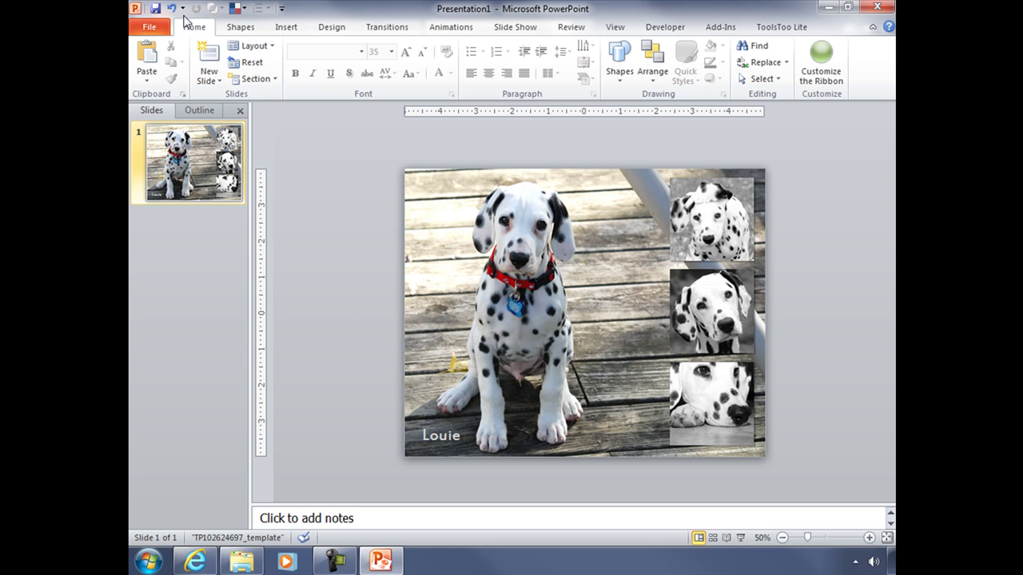
In Save As, choose JPEG as the file type and name the file LouieCollage
click(151, 28)
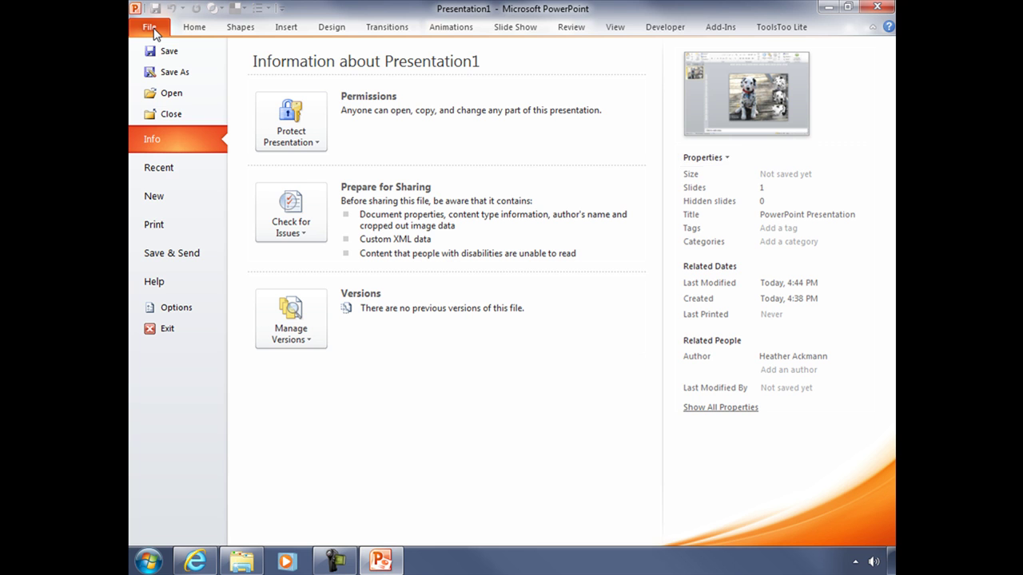
click(174, 72)
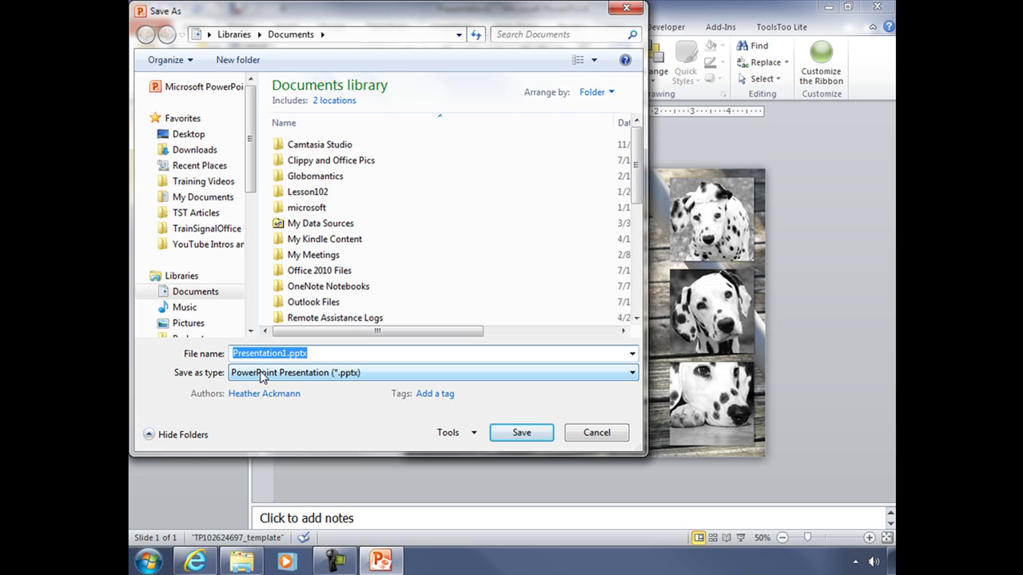
click(261, 374)
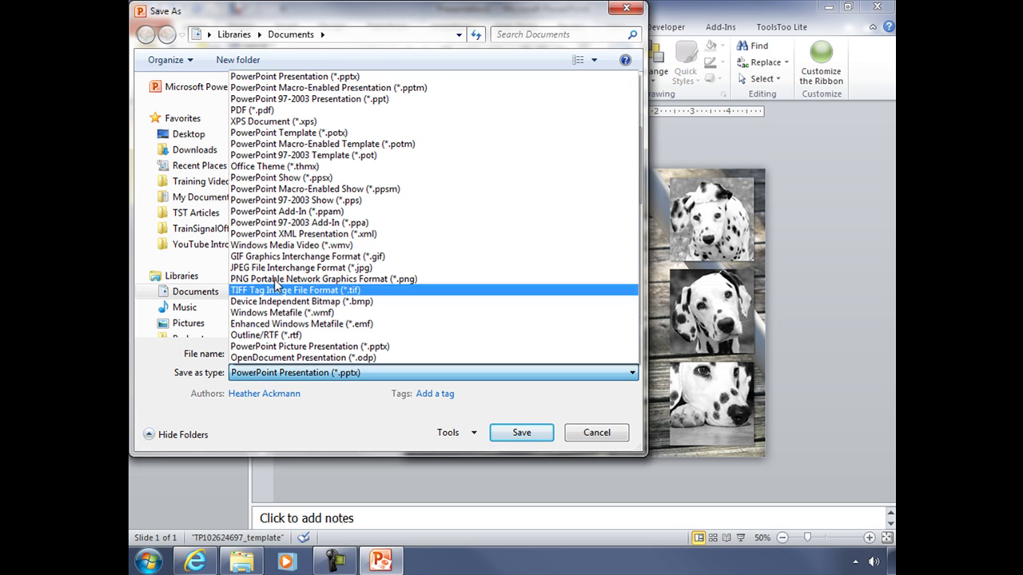
click(269, 267)
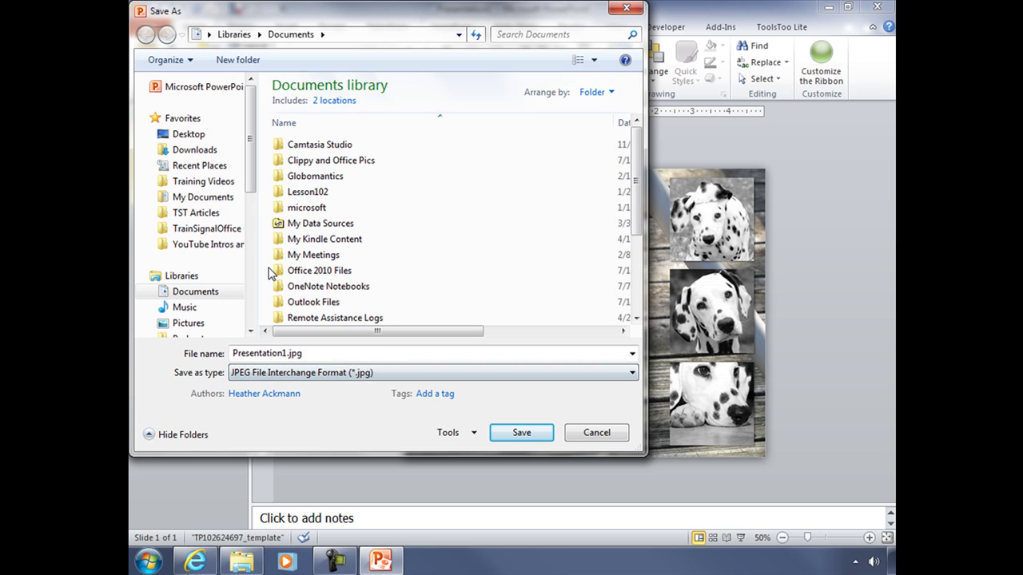
click(267, 354)
click(283, 353)
drag(283, 353, 232, 354)
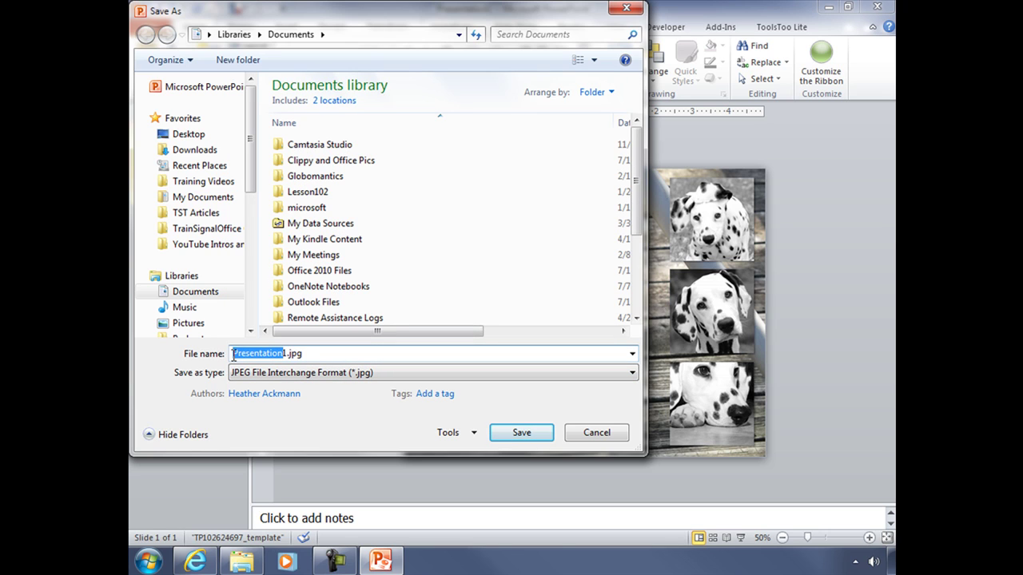
key(BackSpace)
text(LouieCollag)
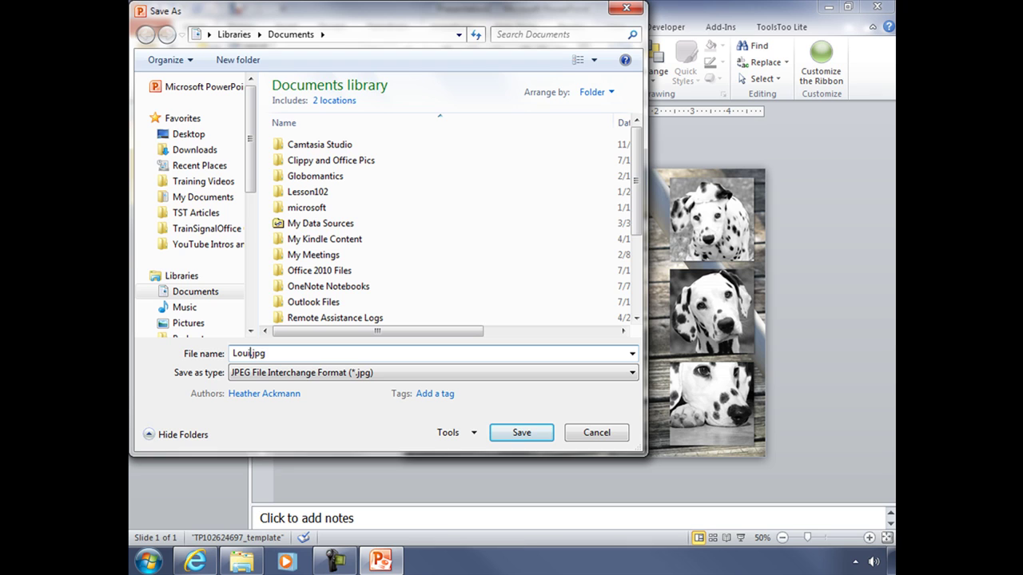
text(e)
Save LouieCollage.jpg to the Desktop, exporting only the current slide
click(177, 134)
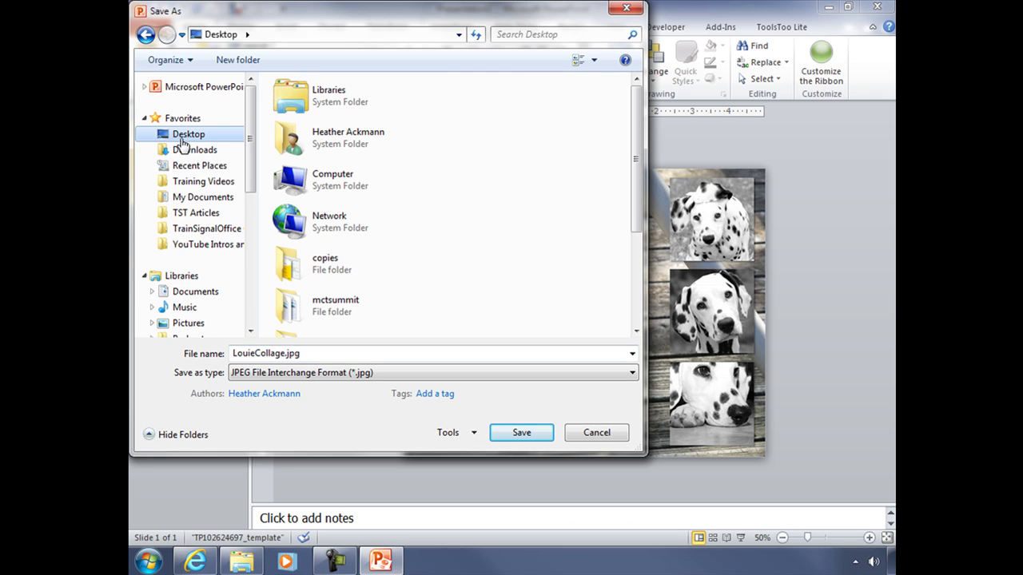
click(535, 430)
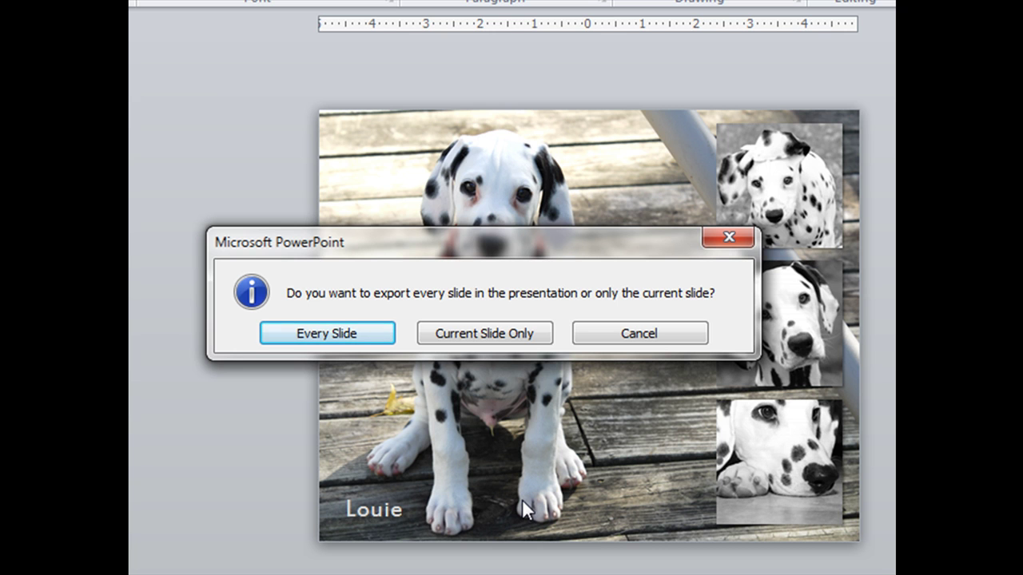
click(452, 333)
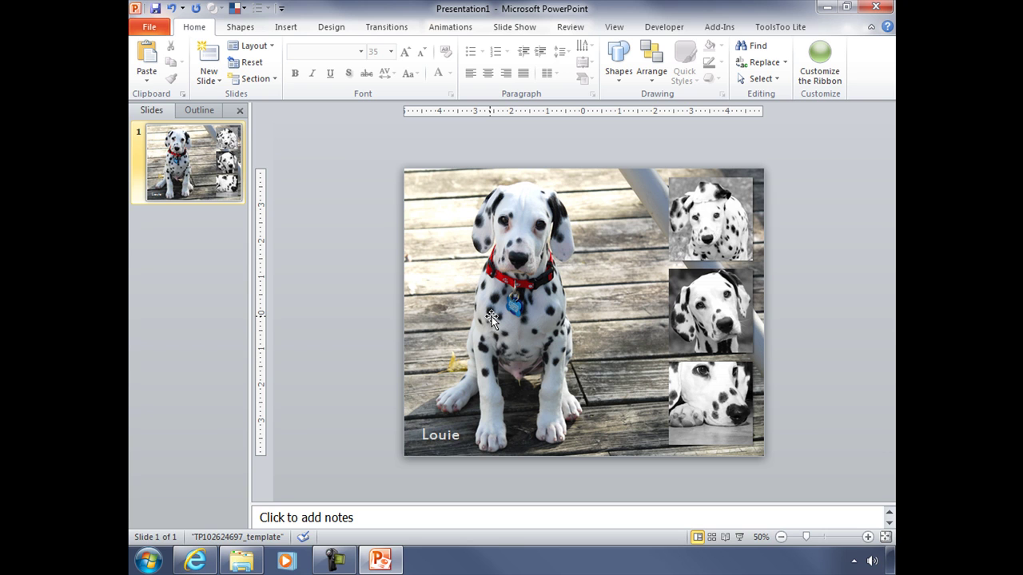
Minimize PowerPoint and the browser, then open LouieCollage.jpg from the desktop
click(823, 7)
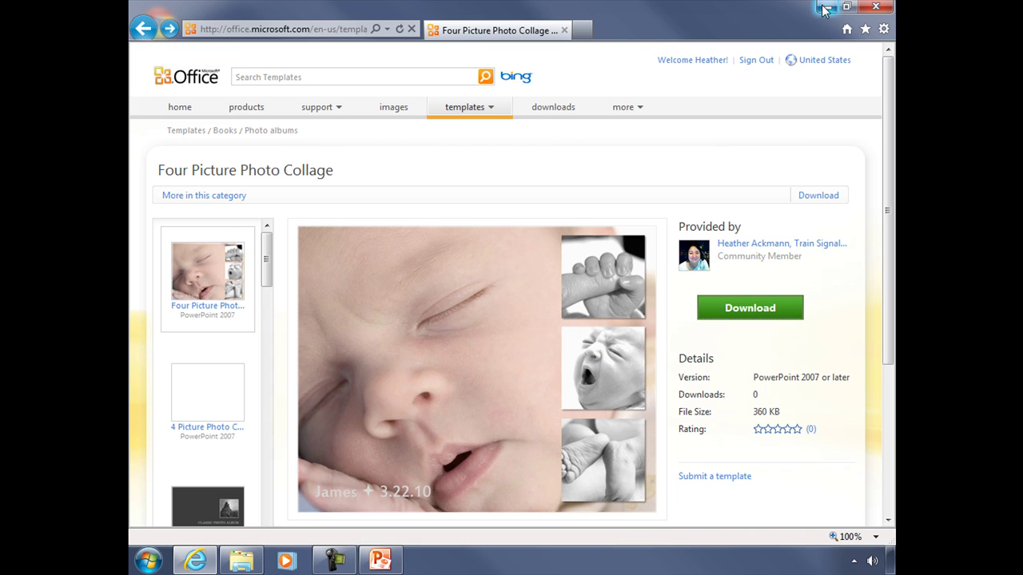
click(825, 11)
click(156, 184)
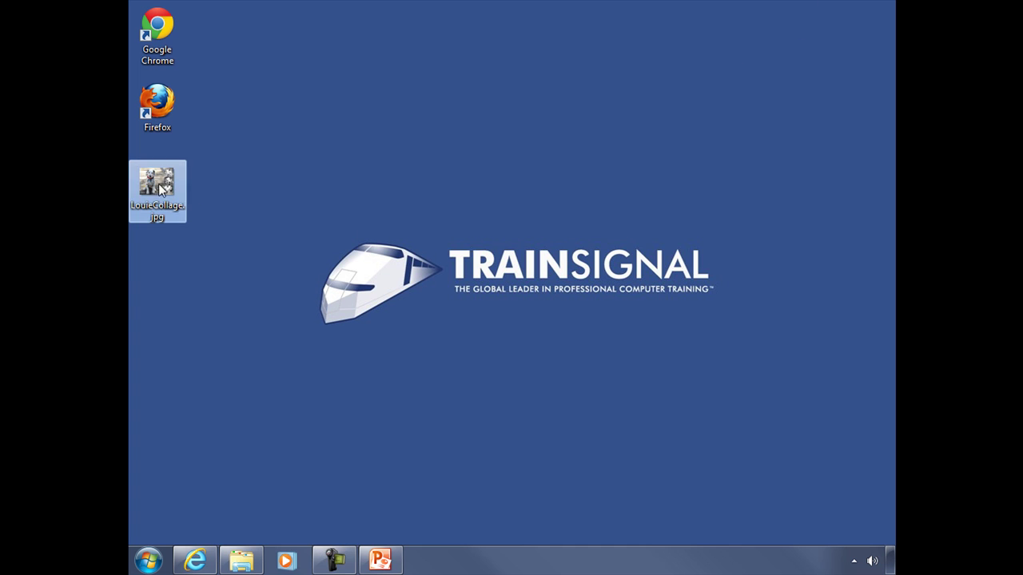
double_click(164, 182)
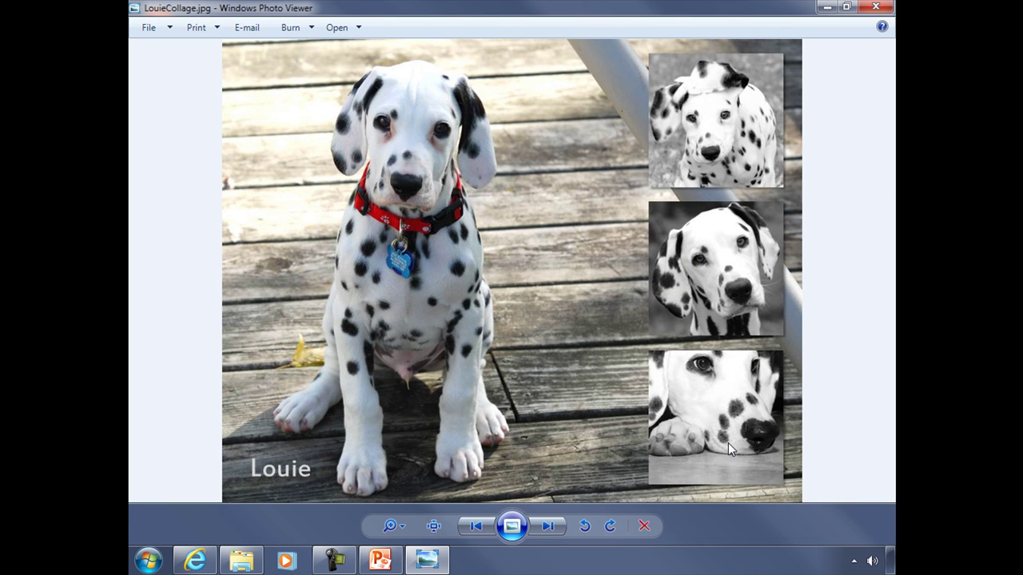